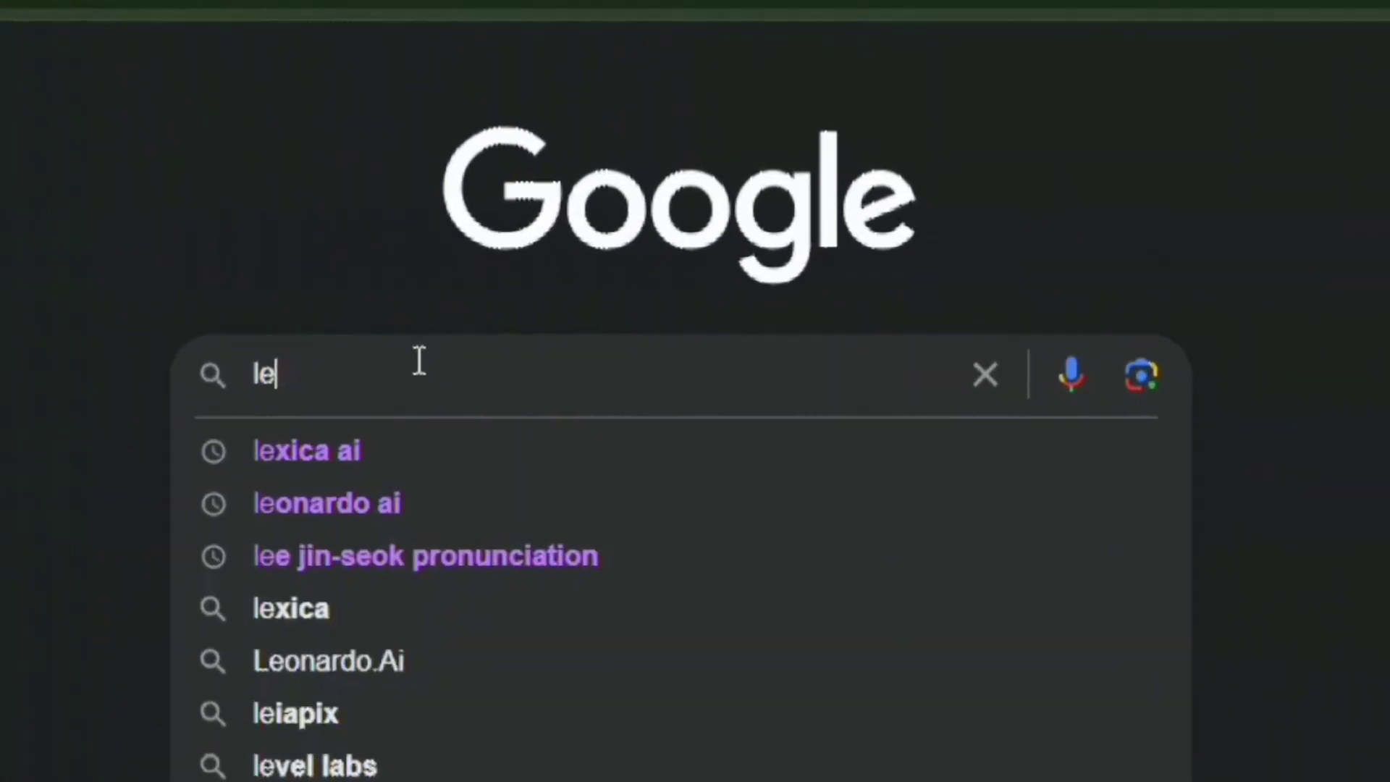
- Search Google for 'leonardo ai' and open the official Leonardo.Ai site, scrolling its homepage
type("o")
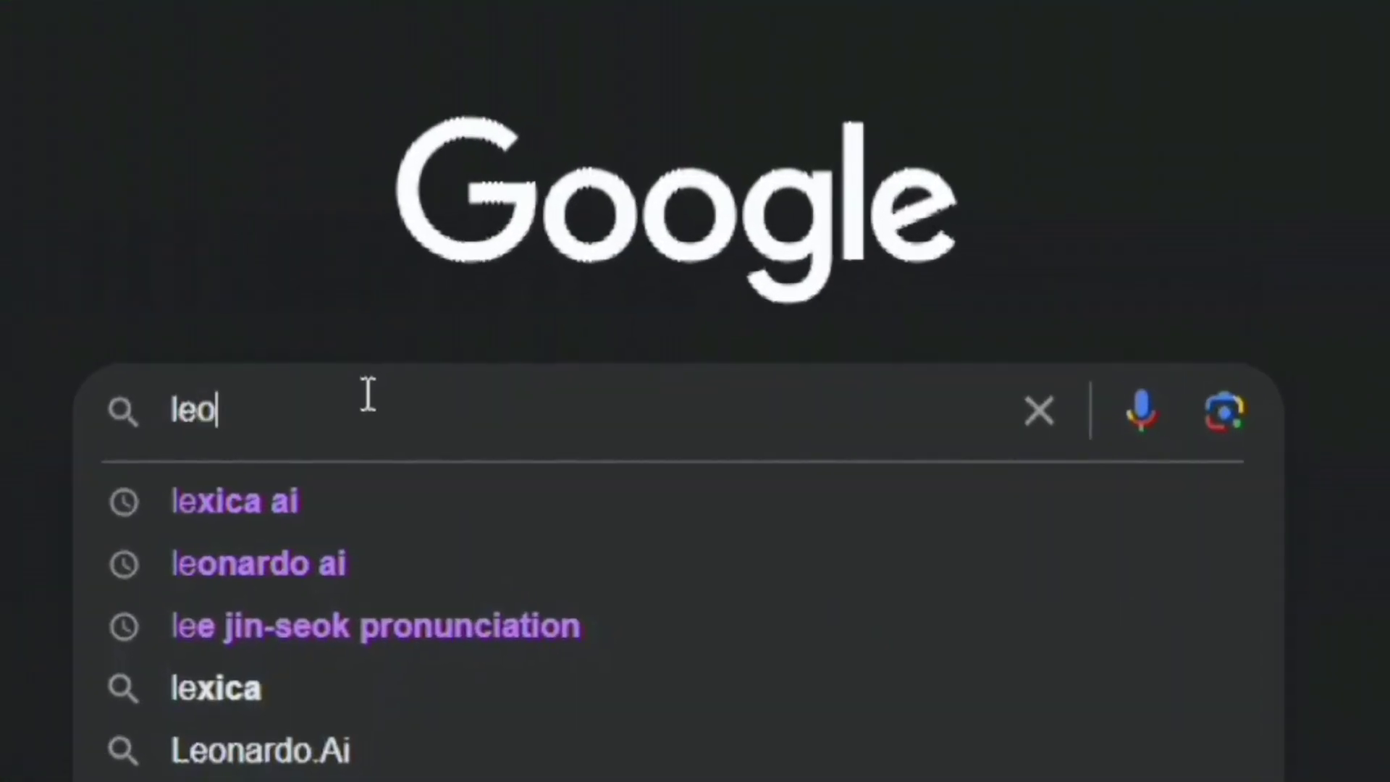
type("nardo ai")
key("Return")
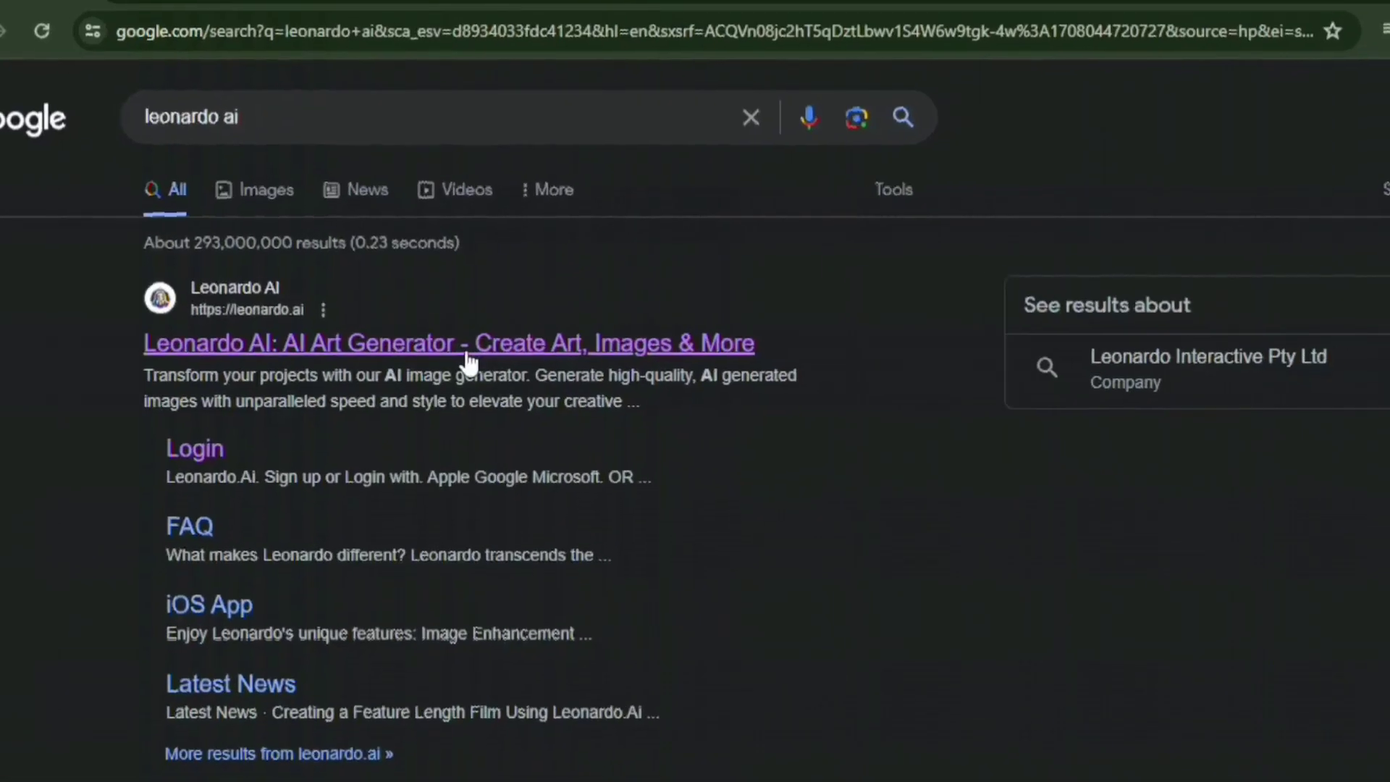
left_click(473, 358)
scroll(695, 405, "down", 10)
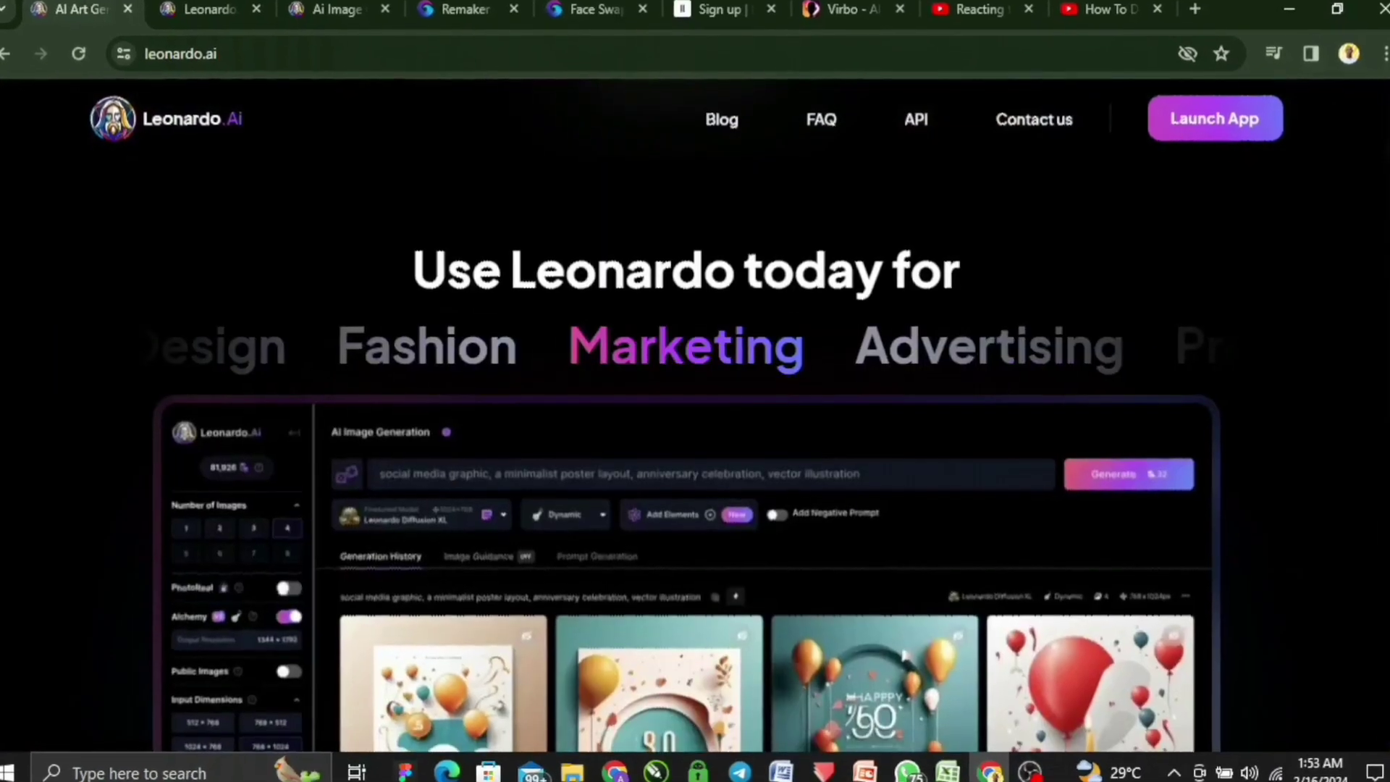
scroll(695, 434, "down", 3)
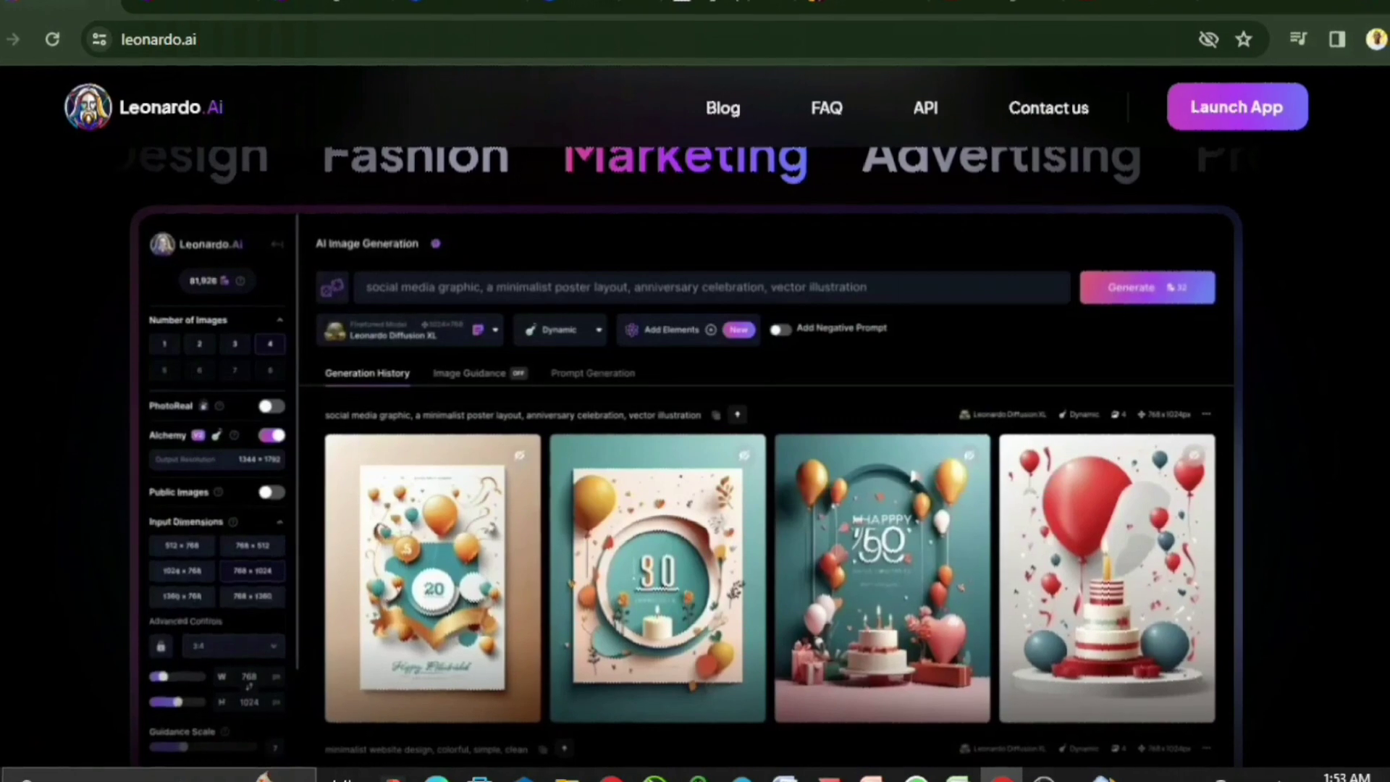
scroll(695, 434, "down", 5)
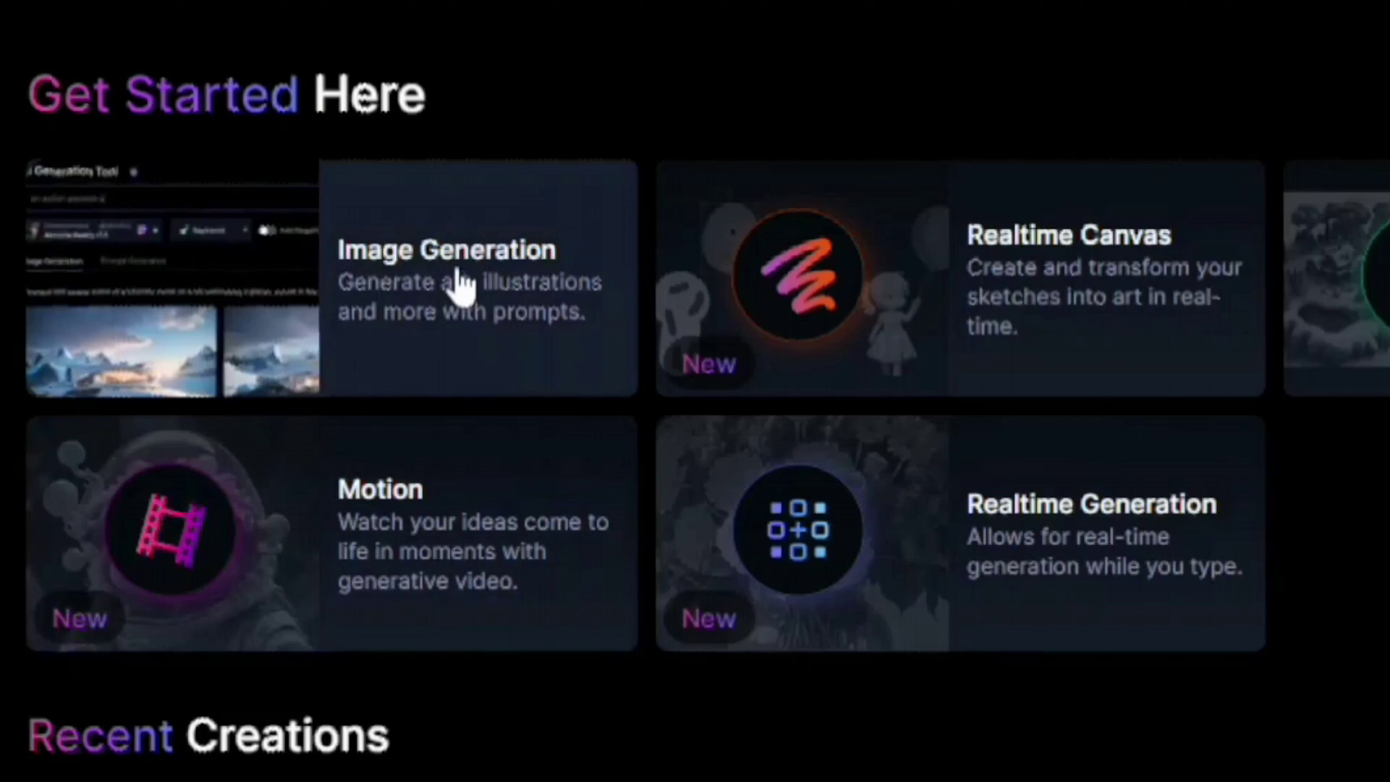
- Open Leonardo.Ai's Image Generation and paste the young-man home-studio prompt
left_click(456, 286)
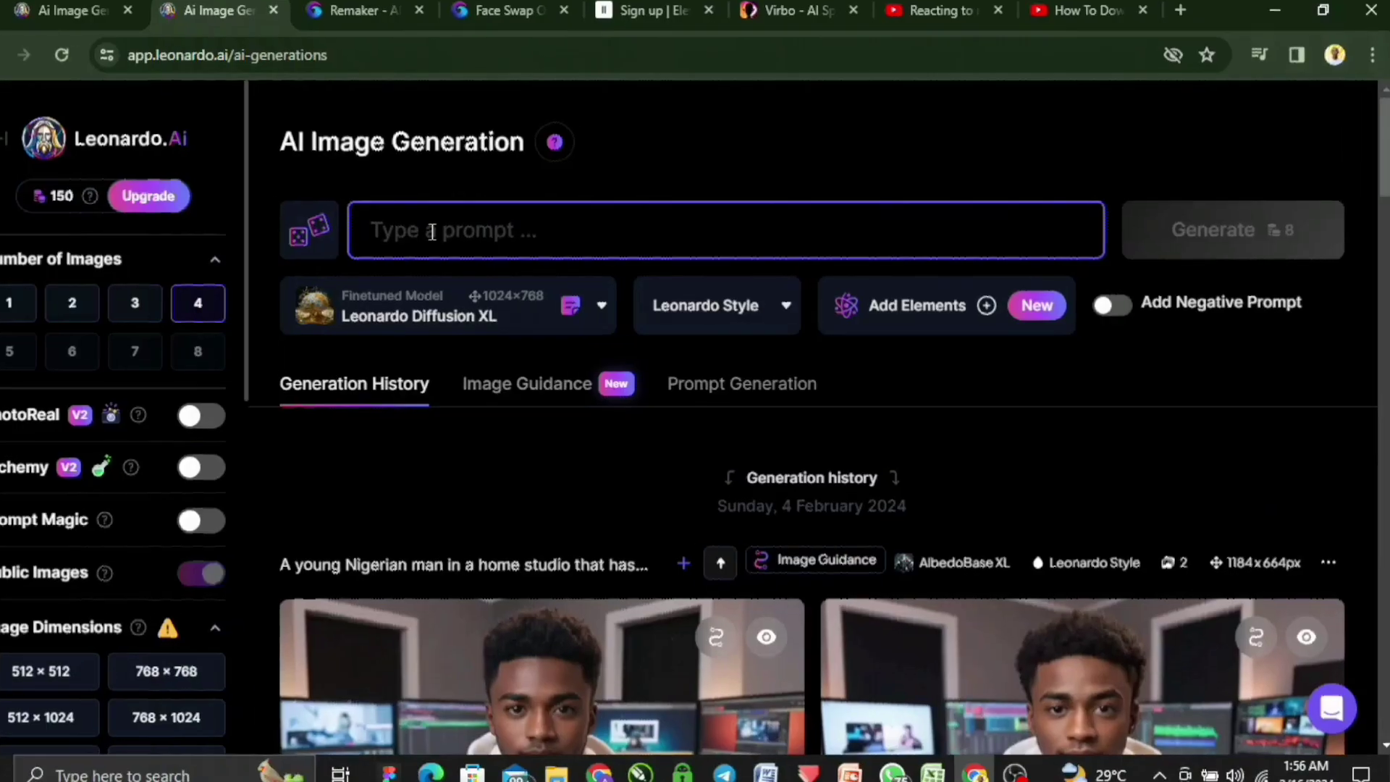
type("A young Nigerian man in a home studio that has many led lights in the background, The young brown skin man has a black hair, He is typing on a laptop and He is looking directly into the camera, wearing a white hoodie, The background is a home studio set up for a youtuber With monitors and led lights. Aspect ratio is 16:9")
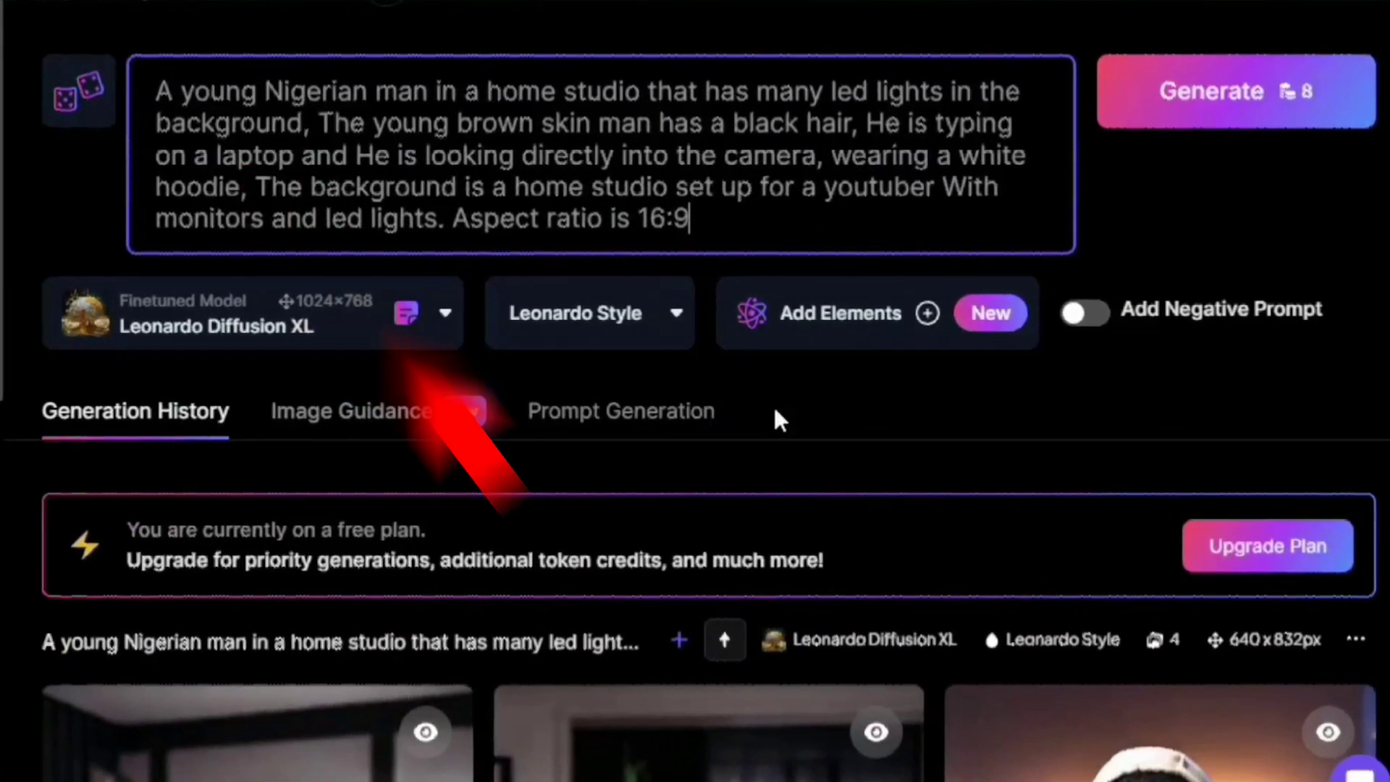
- Switch the model to AlbedoBase XL, set Number of Images to 2, and generate
left_click(450, 311)
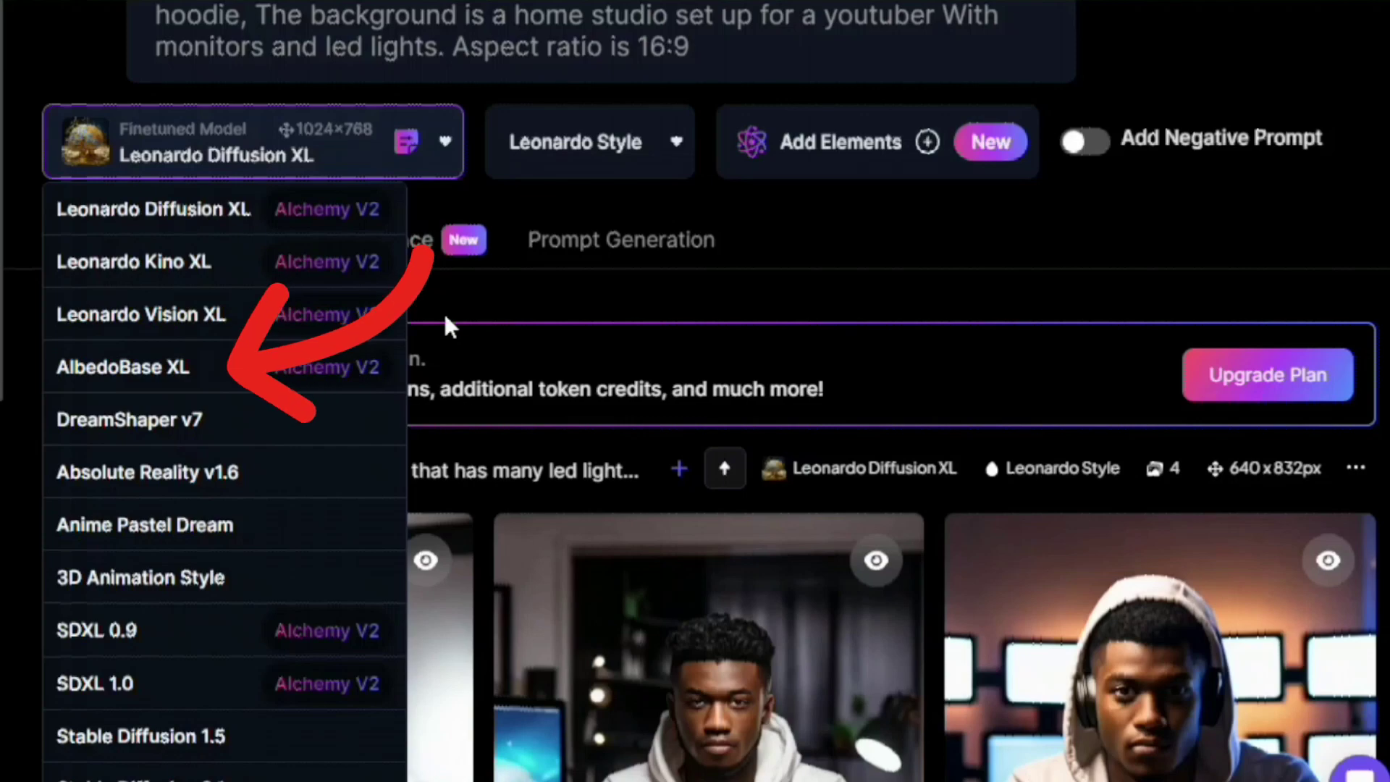
left_click(123, 367)
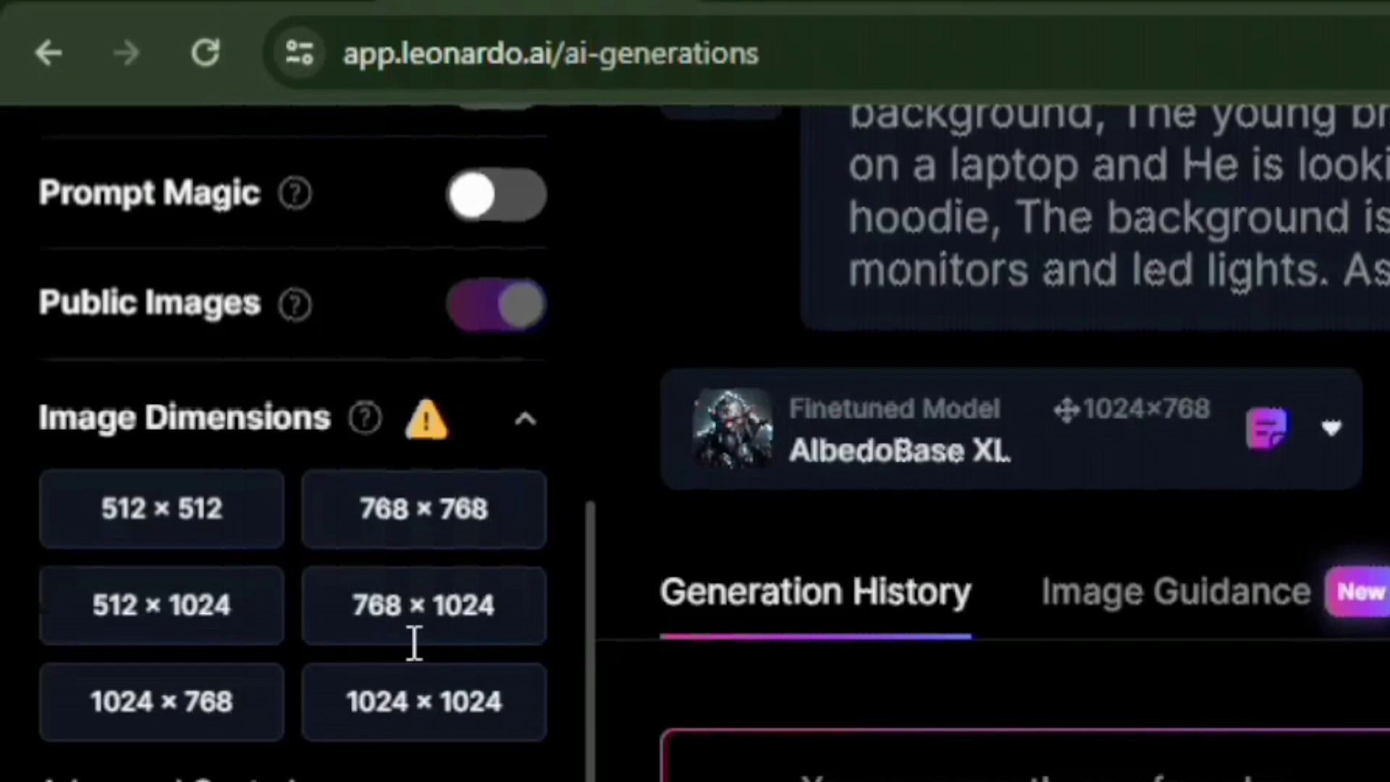
scroll(326, 622, "up", 10)
left_click(237, 591)
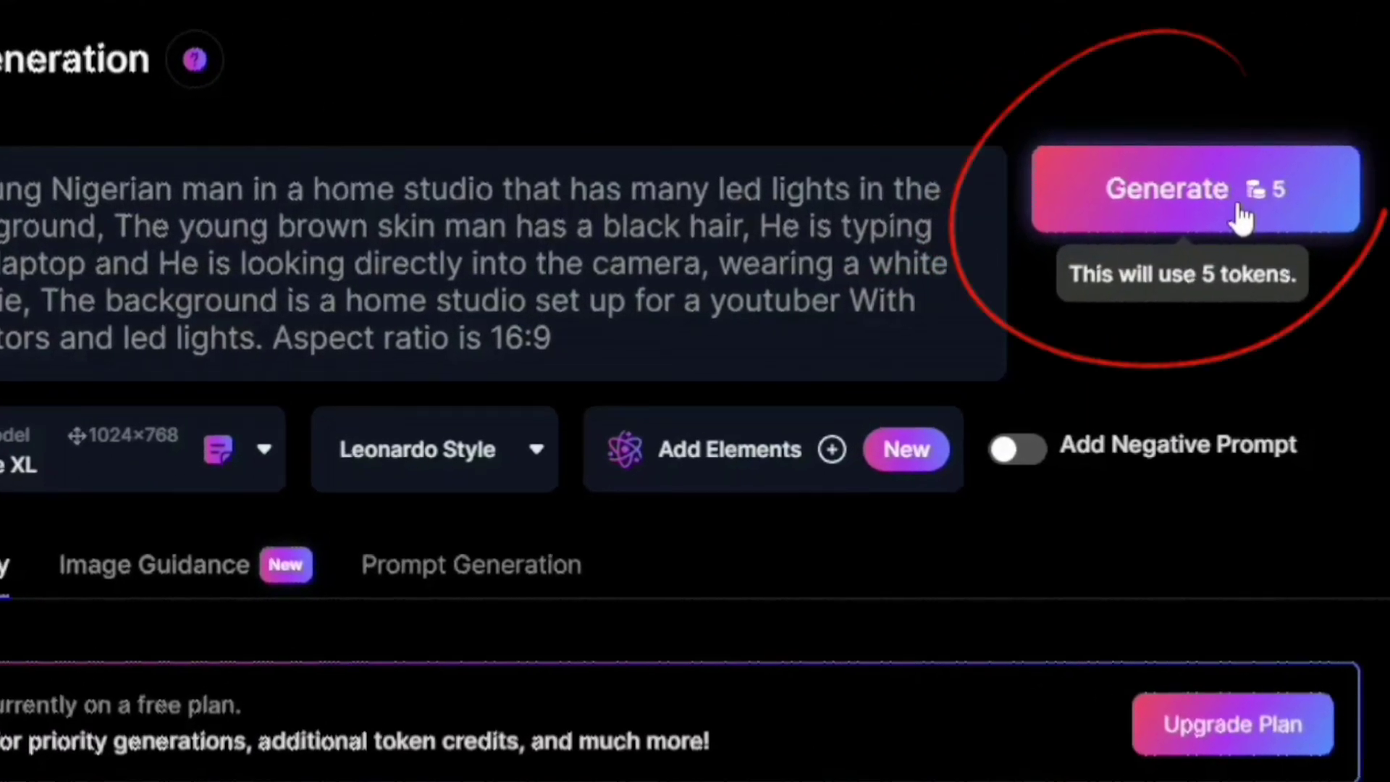
left_click(1240, 217)
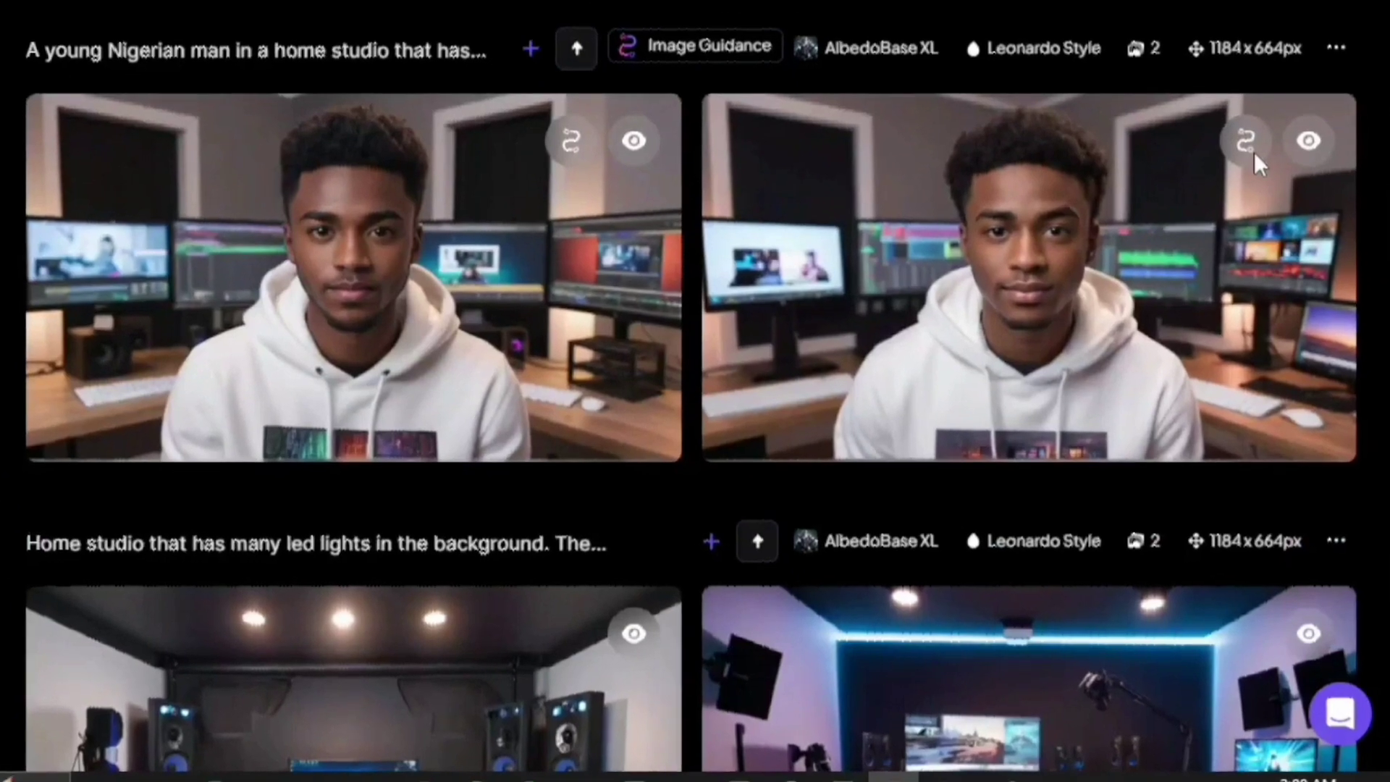
mouse_move(1255, 151)
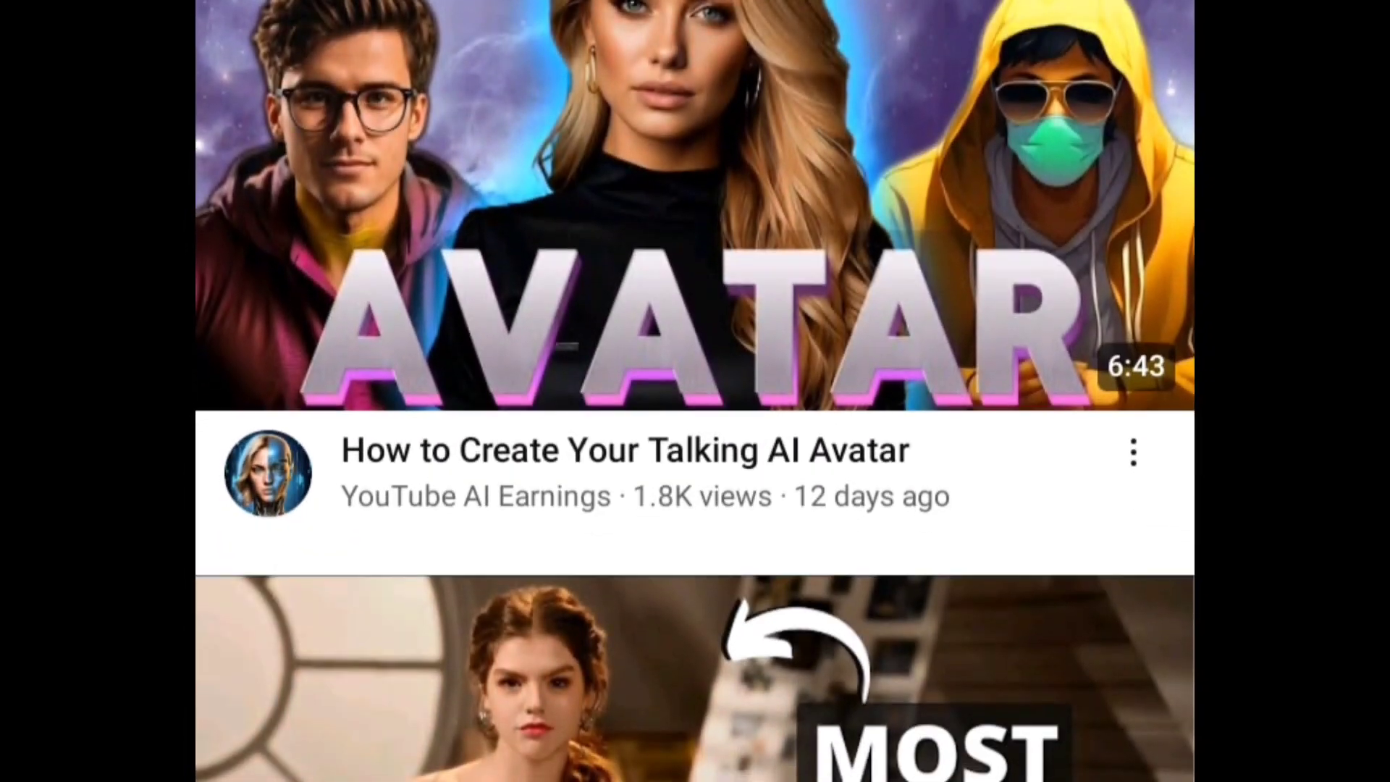
- Scroll through YouTube avatar tutorial videos and a channel's video list
scroll(695, 391, "down", 5)
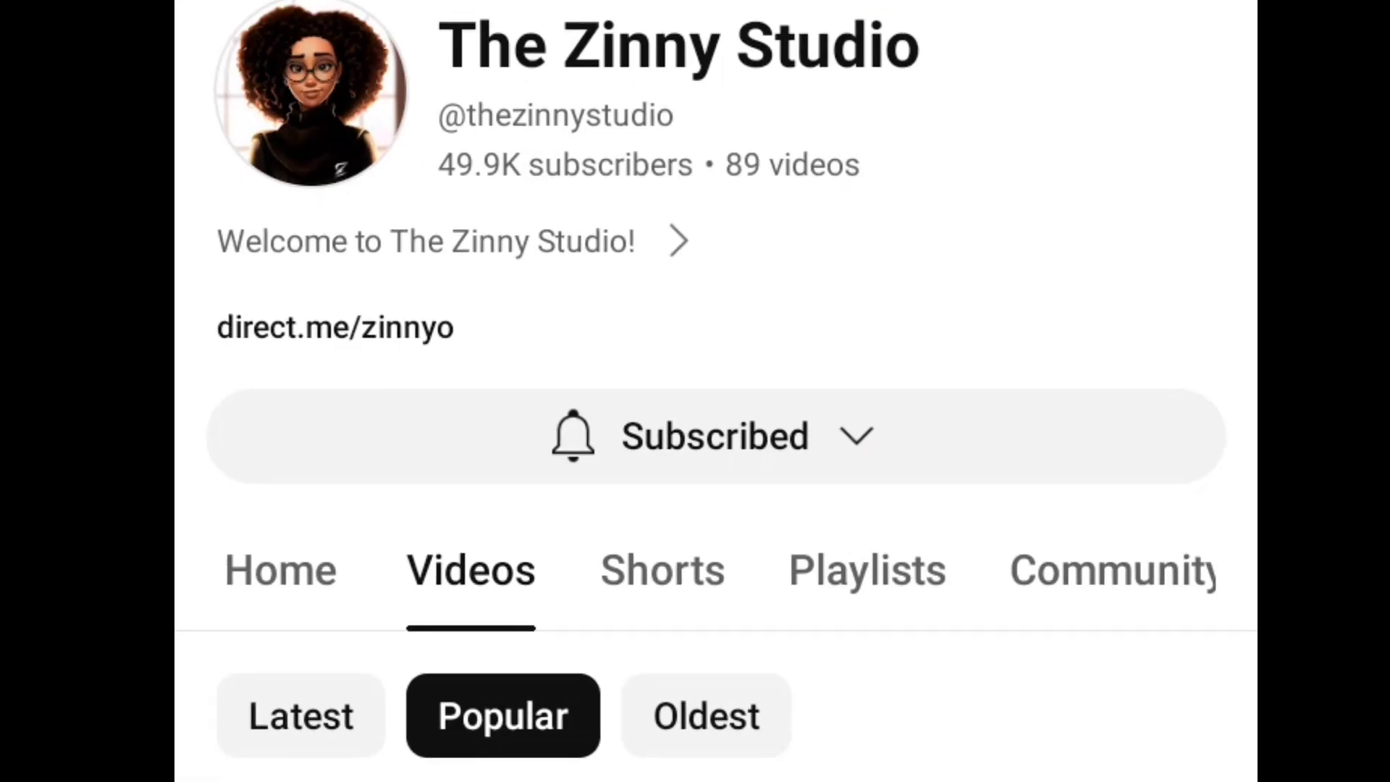
scroll(695, 391, "down", 10)
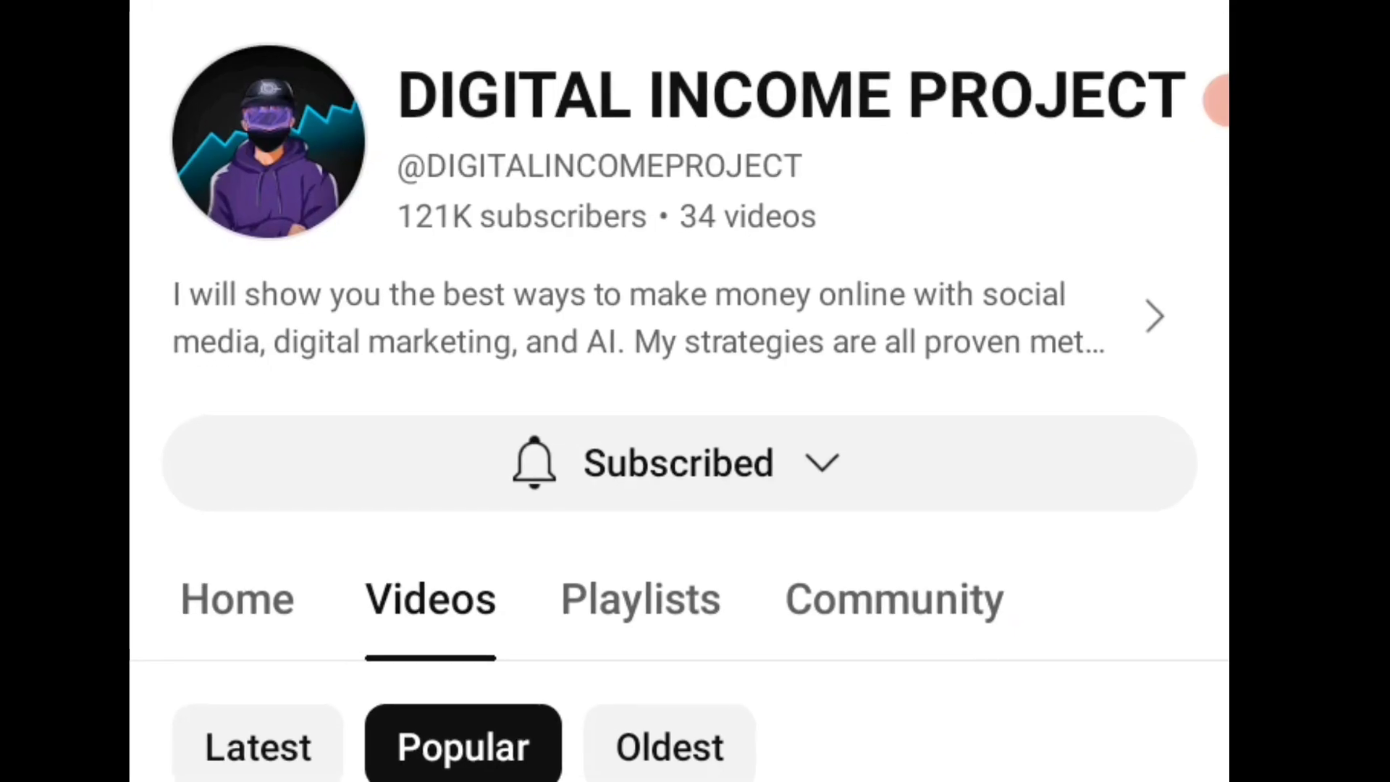
scroll(696, 434, "down", 5)
scroll(695, 435, "up", 5)
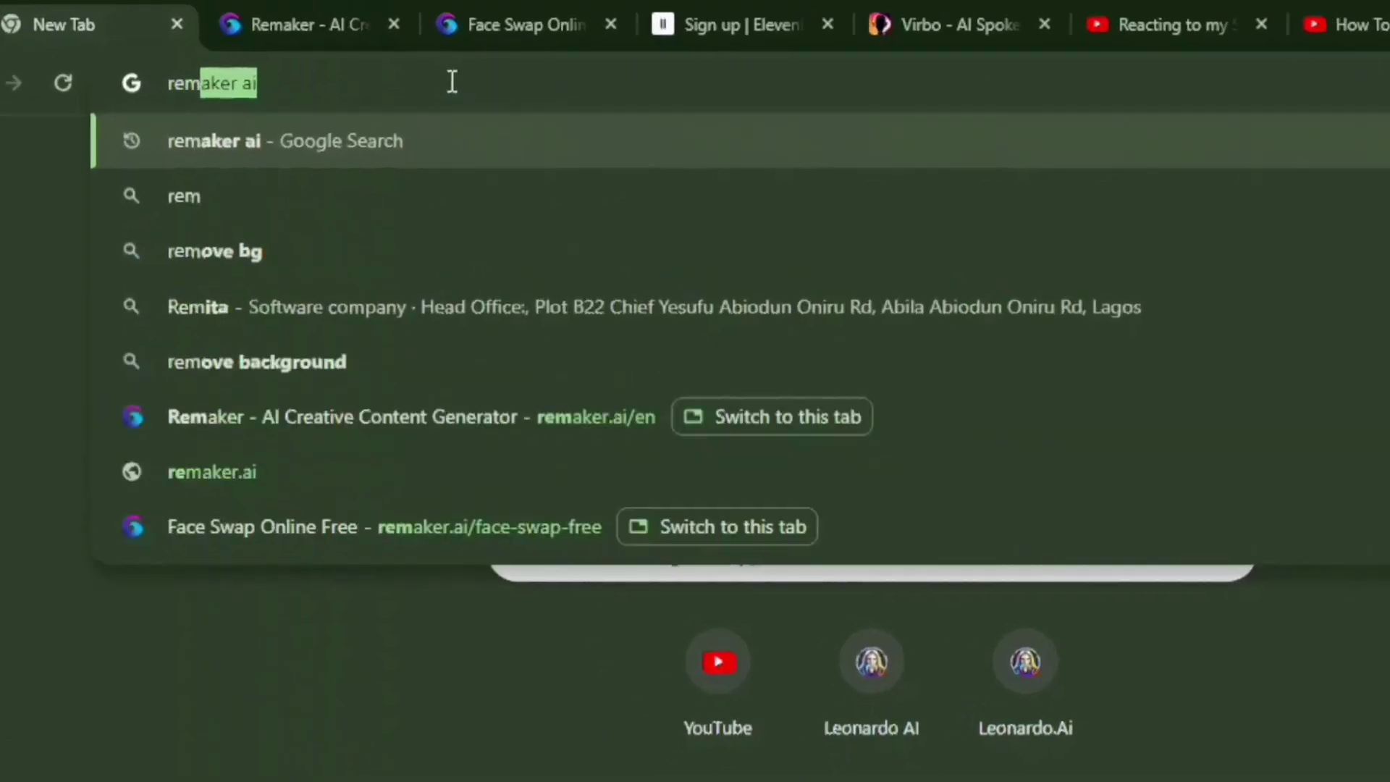
- Search 'remaker ai' and upload the studio portrait as original and the replicate-prediction photo as target face
type("aker ai")
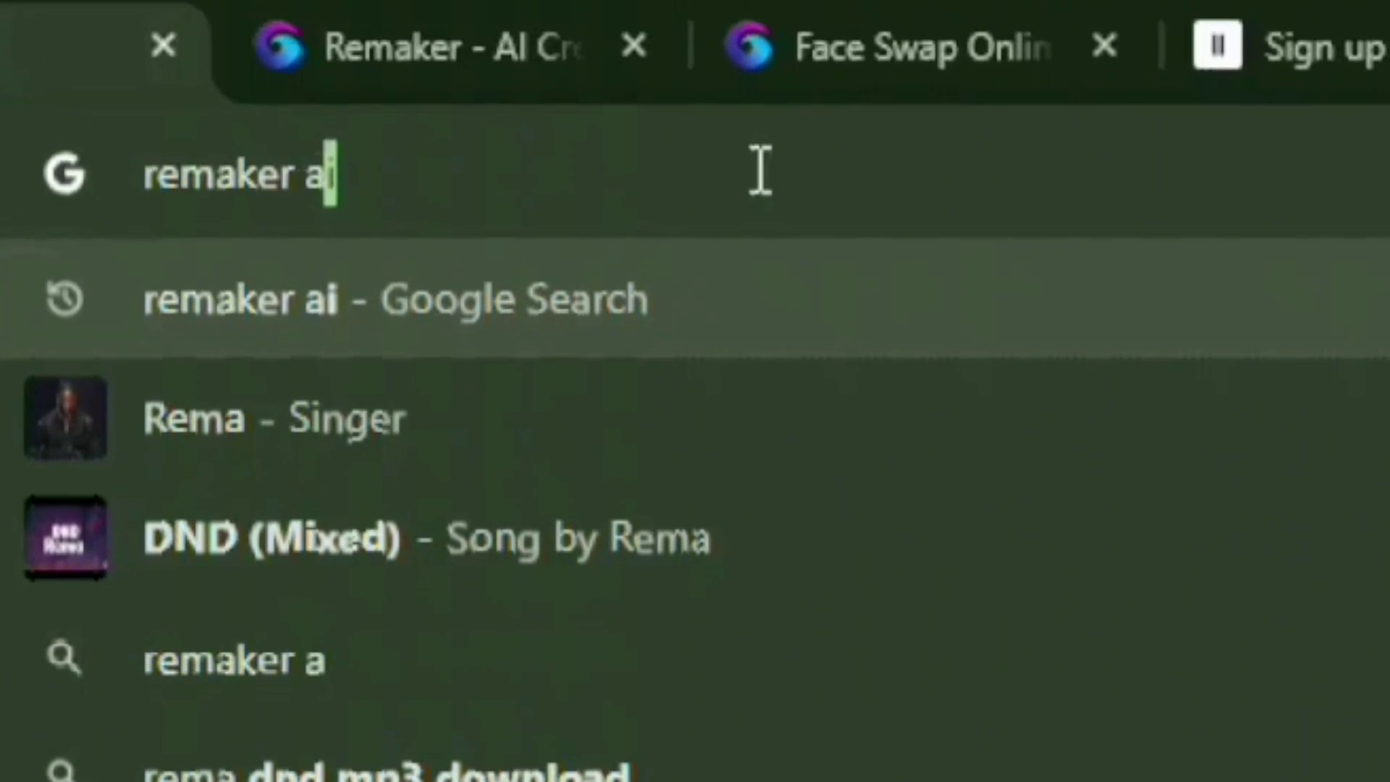
key("Return")
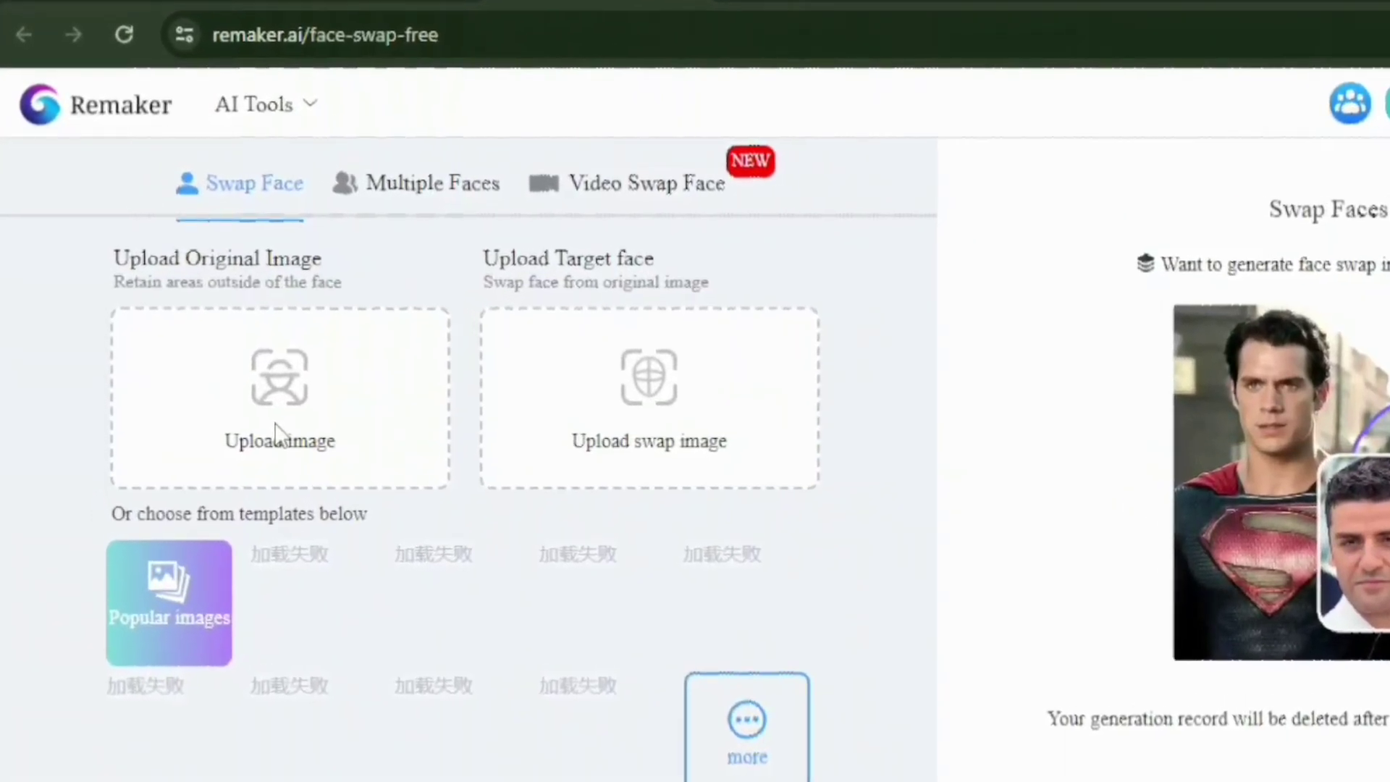
left_click(275, 433)
left_click(686, 373)
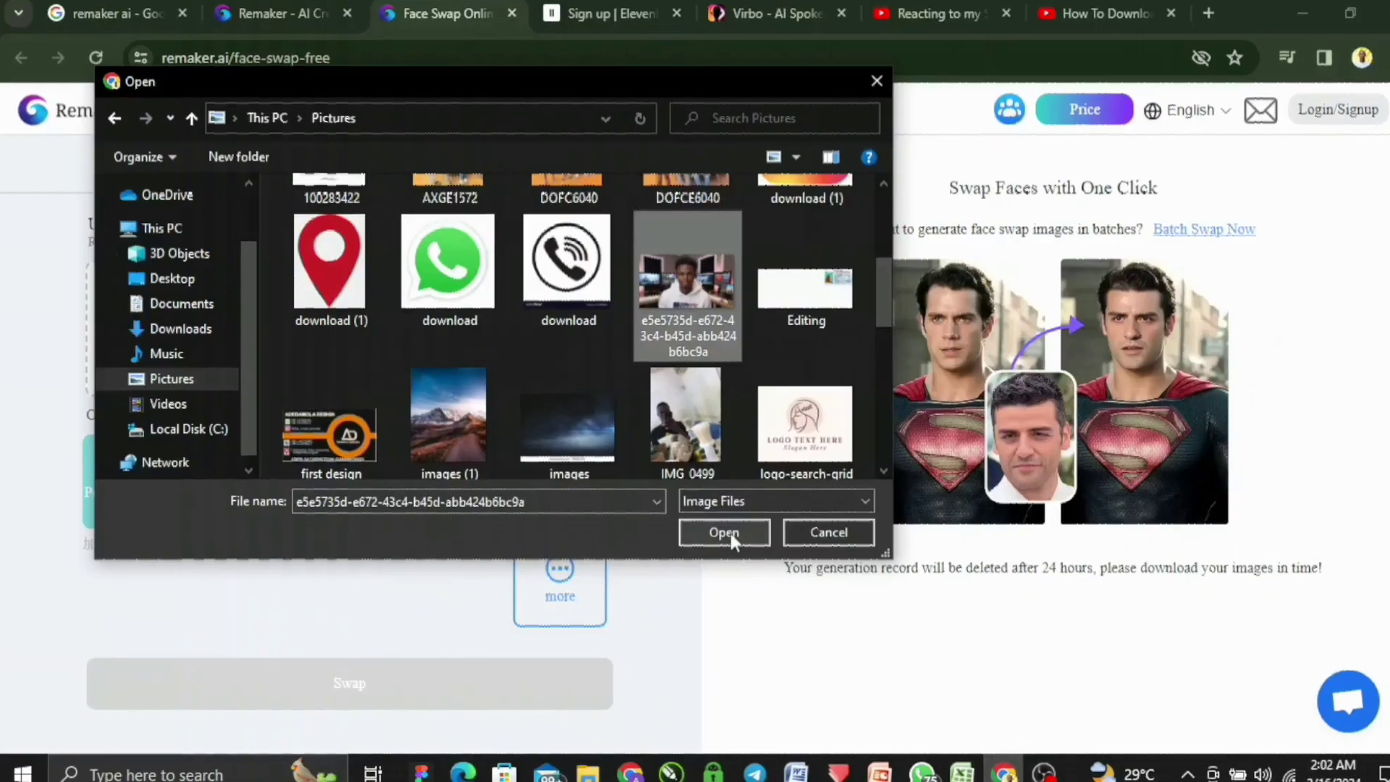
left_click(724, 533)
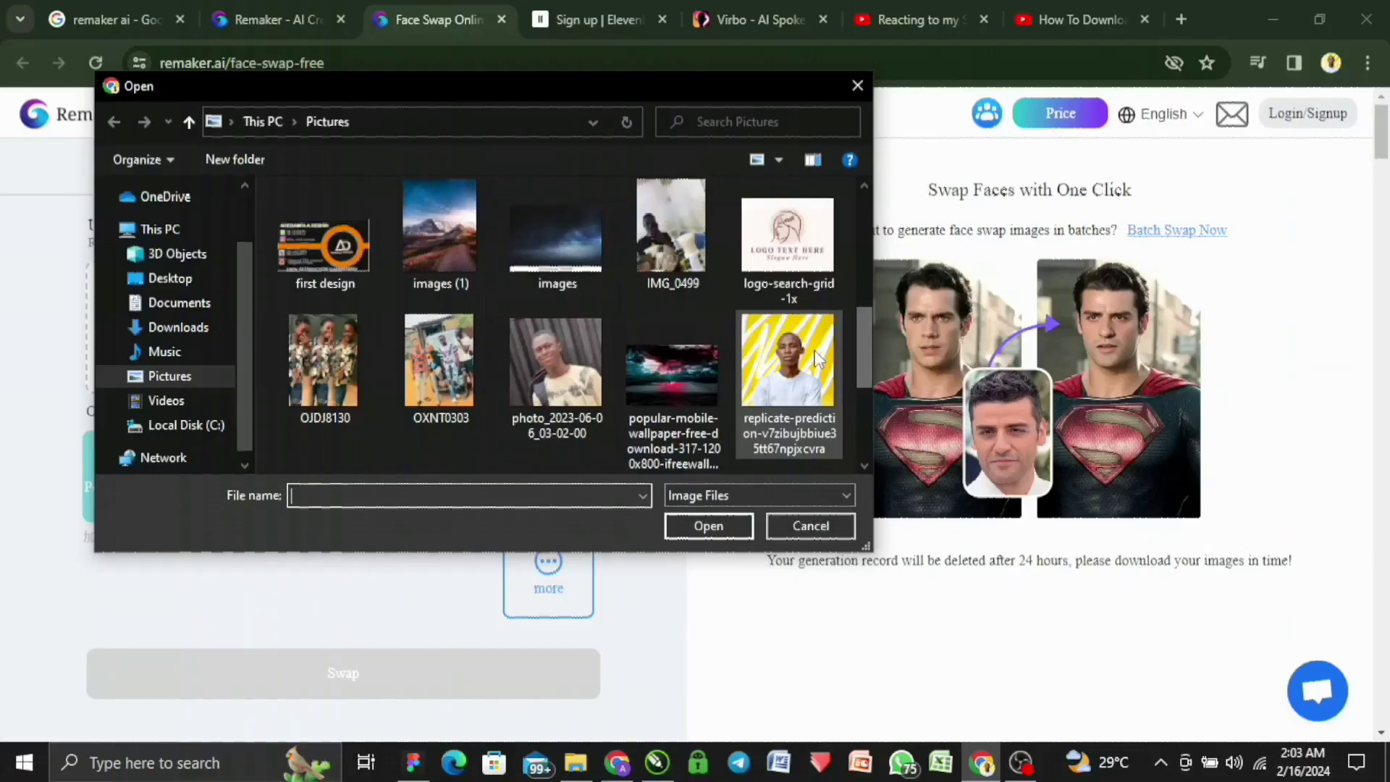
left_click(792, 249)
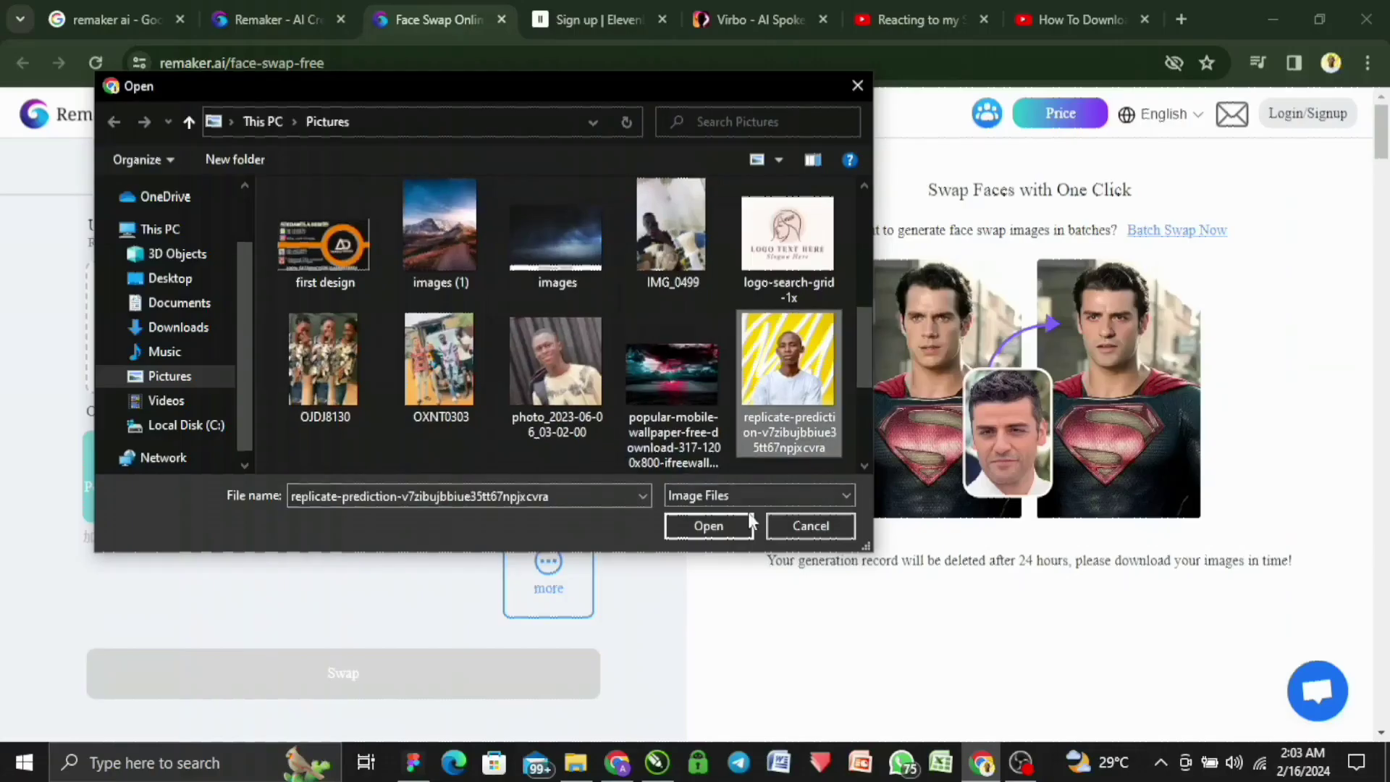
left_click(713, 525)
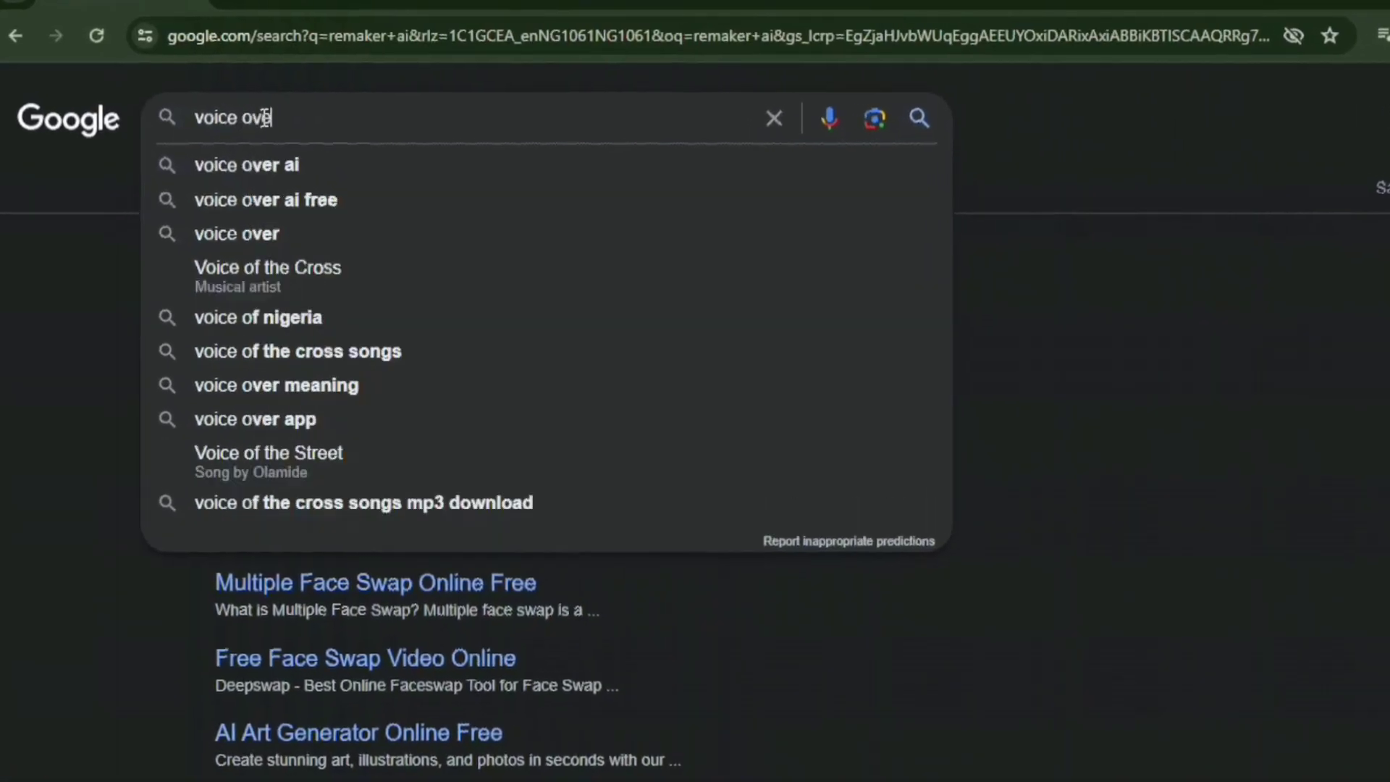
- Search Google for 'voice over ai' and open the ElevenLabs AI Voice Generator result
type("er ai")
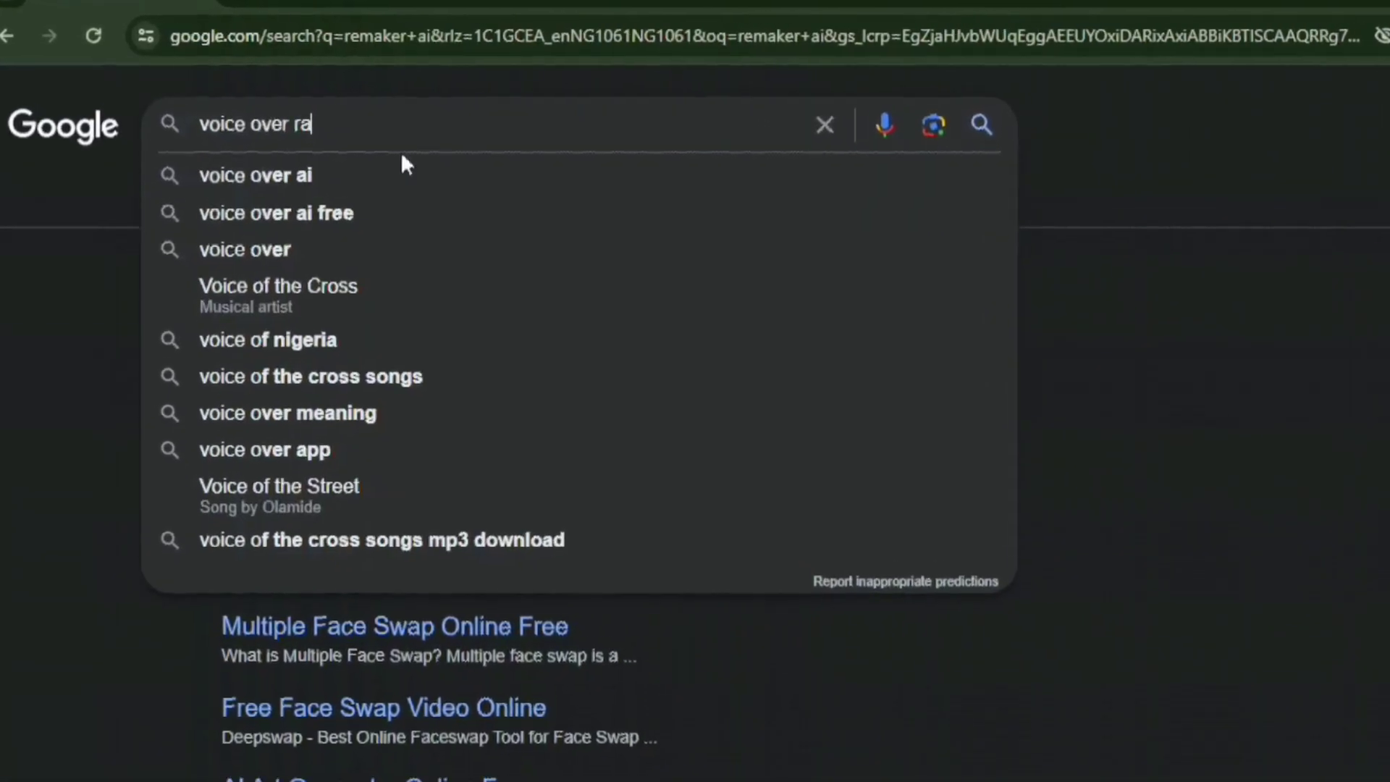
key("BackSpace")
key("BackSpace")
key("BackSpace")
key("BackSpace")
key("BackSpace")
key("BackSpace")
type("ver ai")
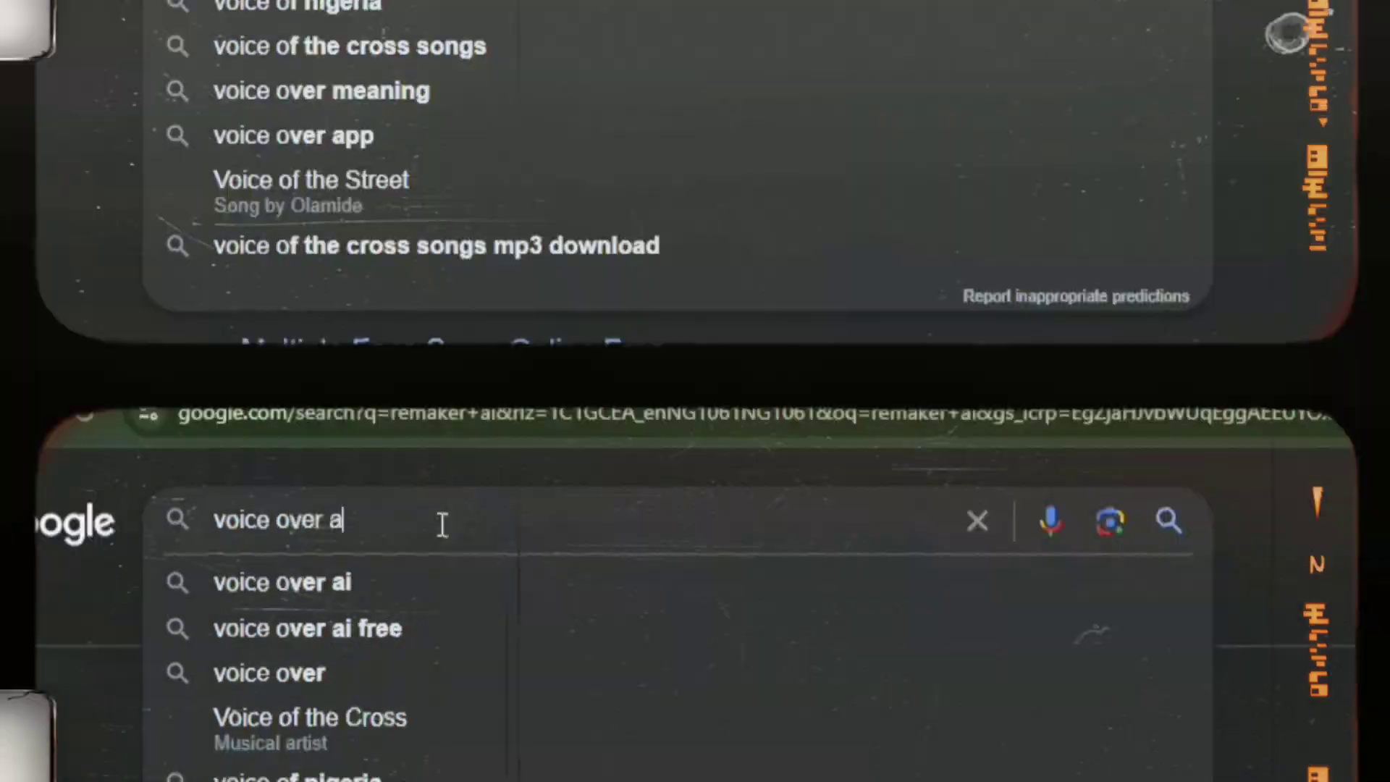
key("Return")
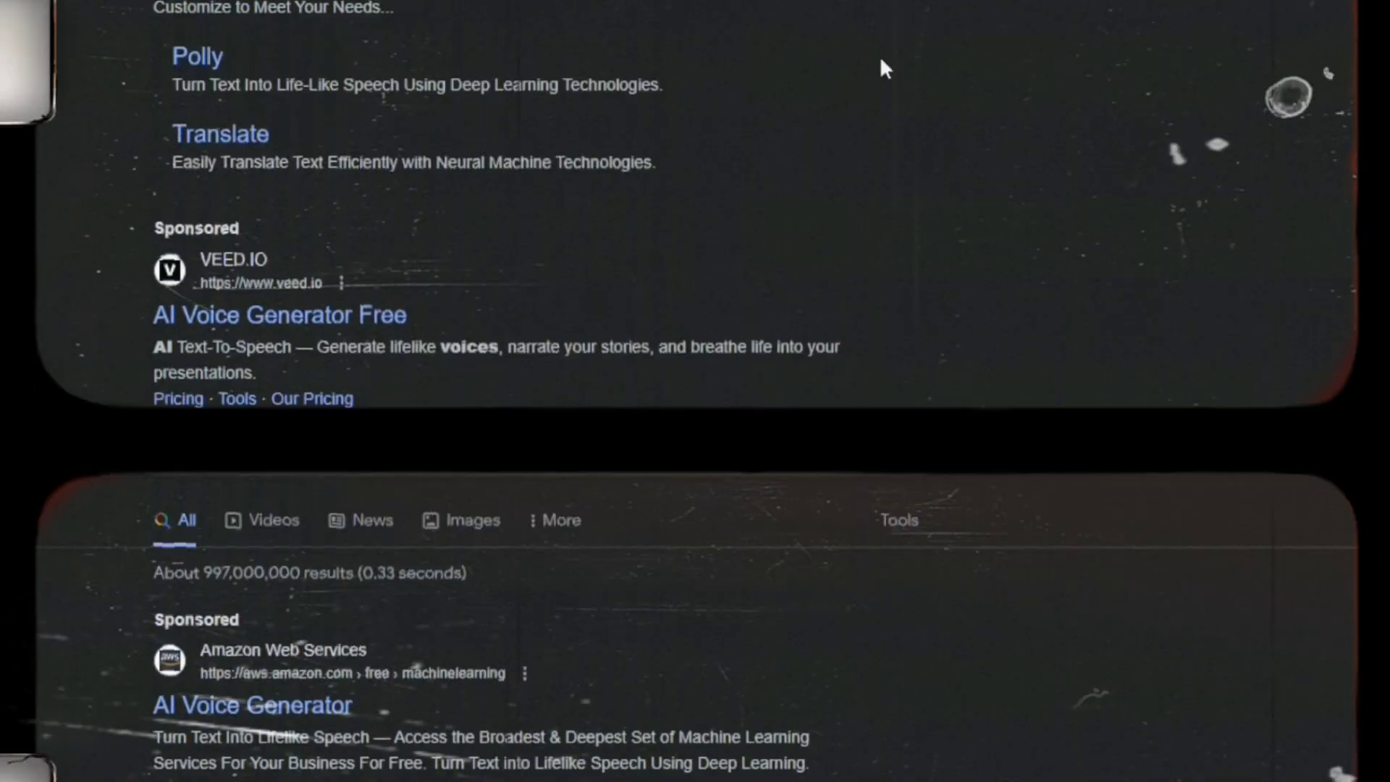
scroll(905, 402, "down", 5)
scroll(919, 405, "down", 10)
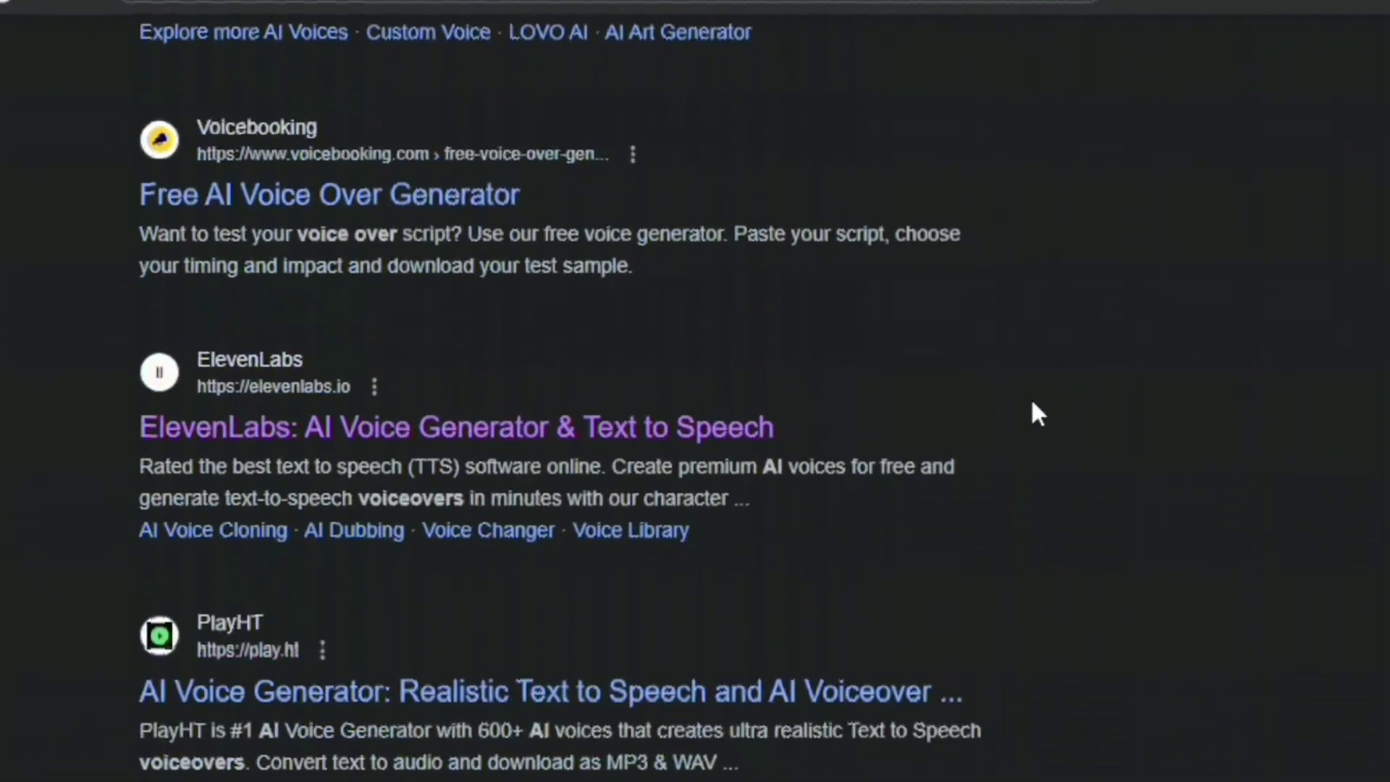
scroll(1031, 397, "down", 3)
scroll(992, 344, "up", 3)
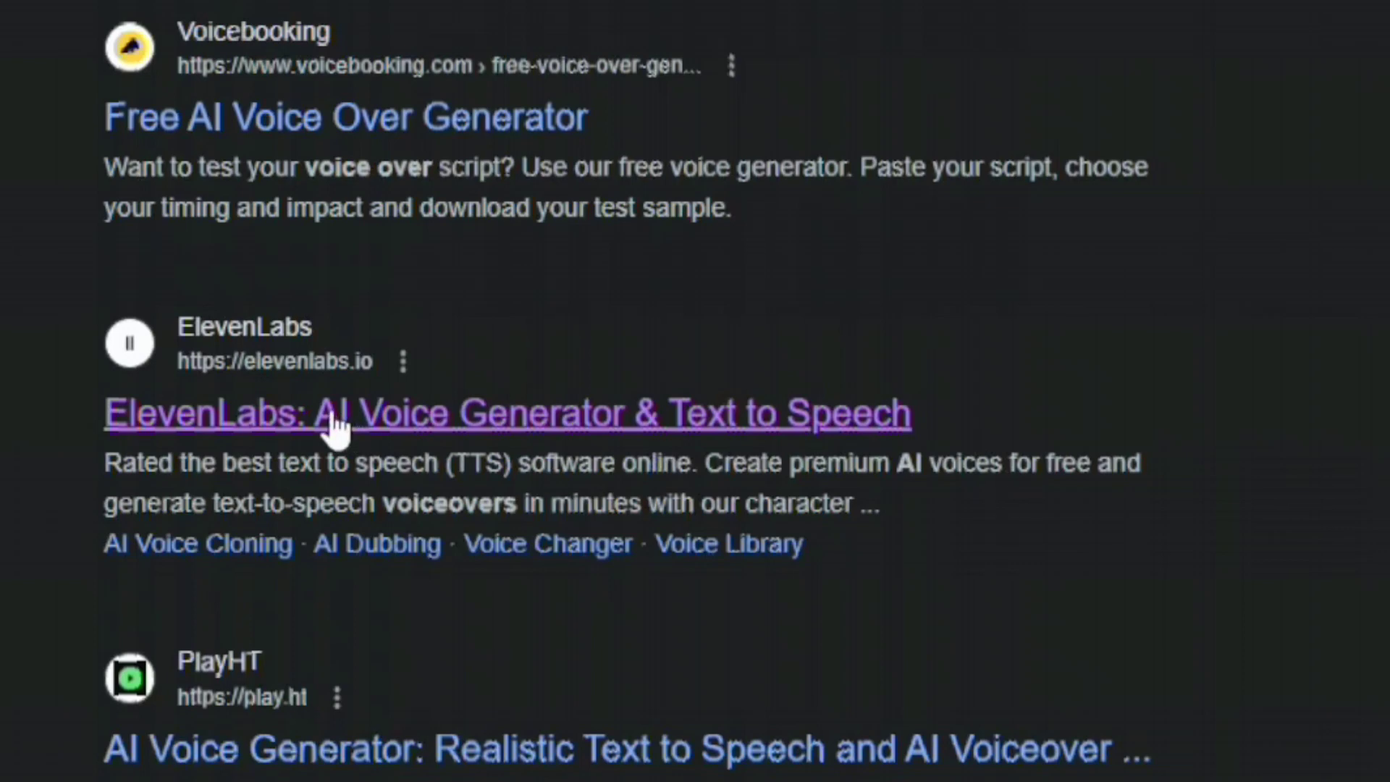
left_click(335, 427)
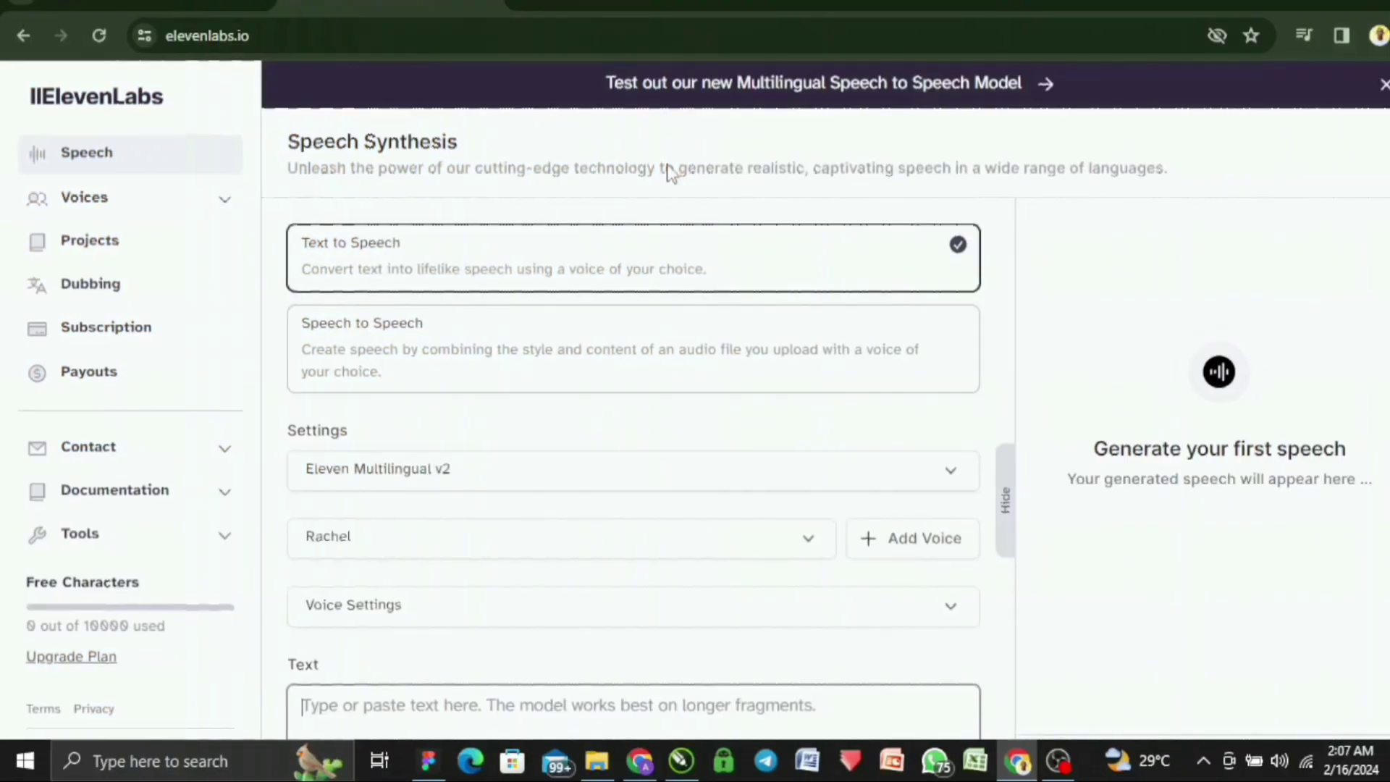
- Paste the 322-character young-man home-studio description into the ElevenLabs Text box
scroll(524, 494, "down", 4)
left_click(523, 495)
type("A young Nigerian man in a home studio that has many led lights in the background, The young brown skin man has a black hair, He is typing on a laptop and He is looking directly into the camera, wearing a white hoodie, The background is a home studio set up for a youtuber With monitors and led lights. Aspect ratio is 16:9")
scroll(895, 536, "down", 2)
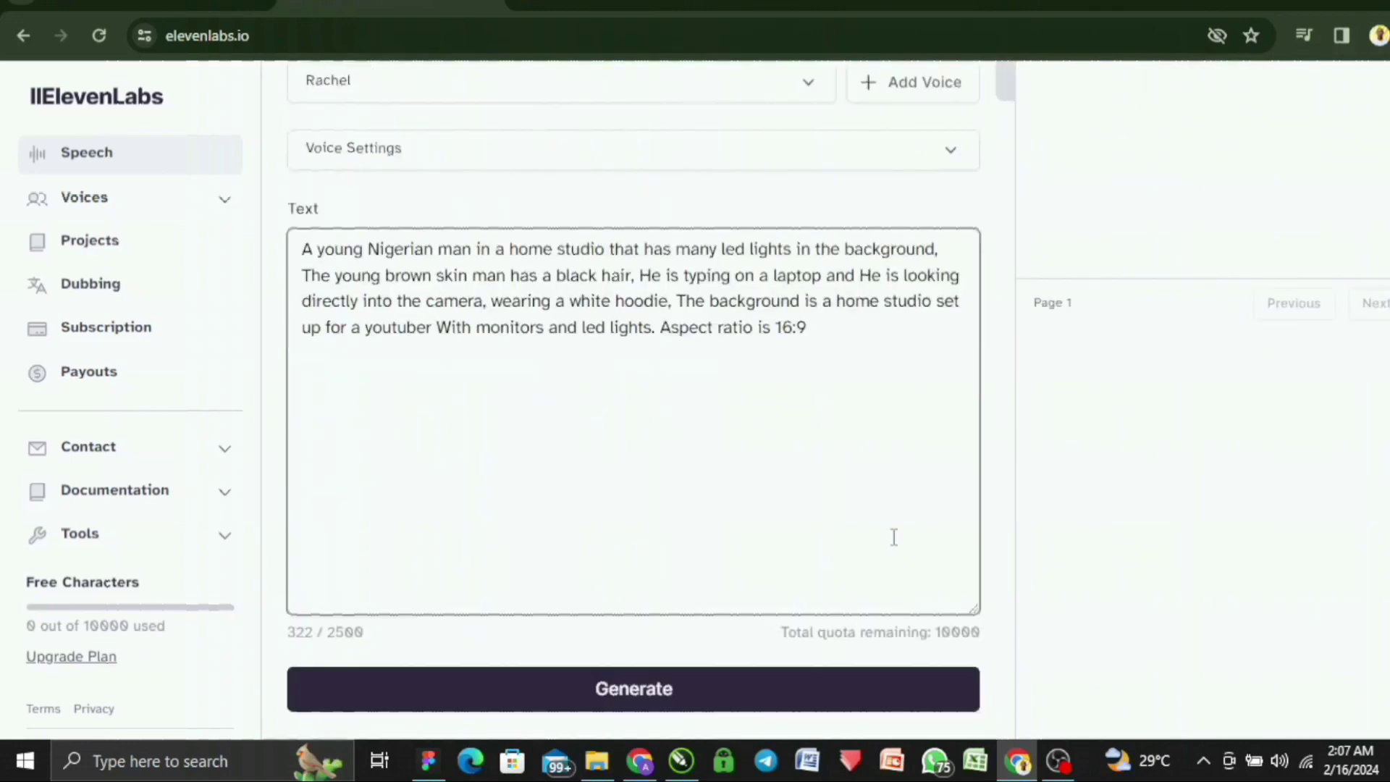
scroll(894, 536, "up", 3)
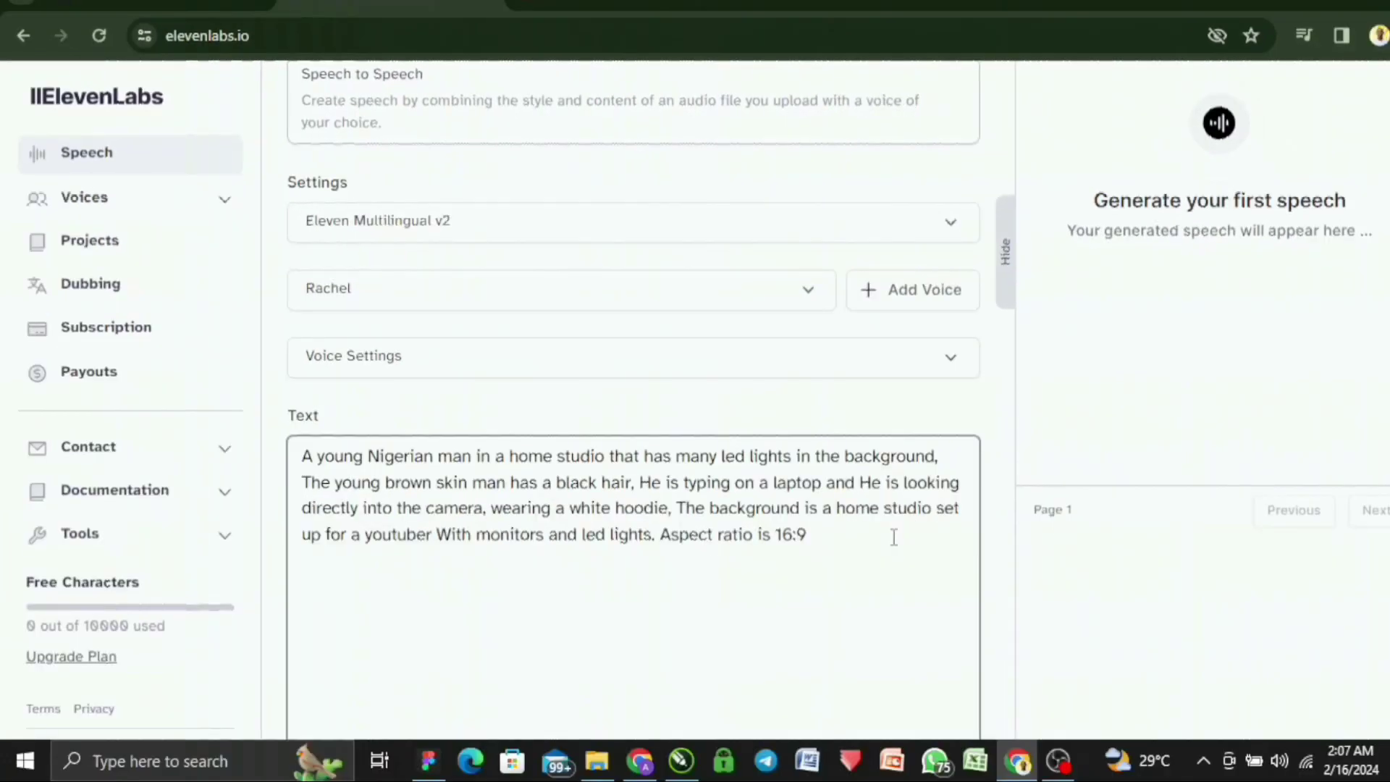
- Browse the premade voices in the Rachel voice list
left_click(826, 288)
scroll(829, 230, "down", 2)
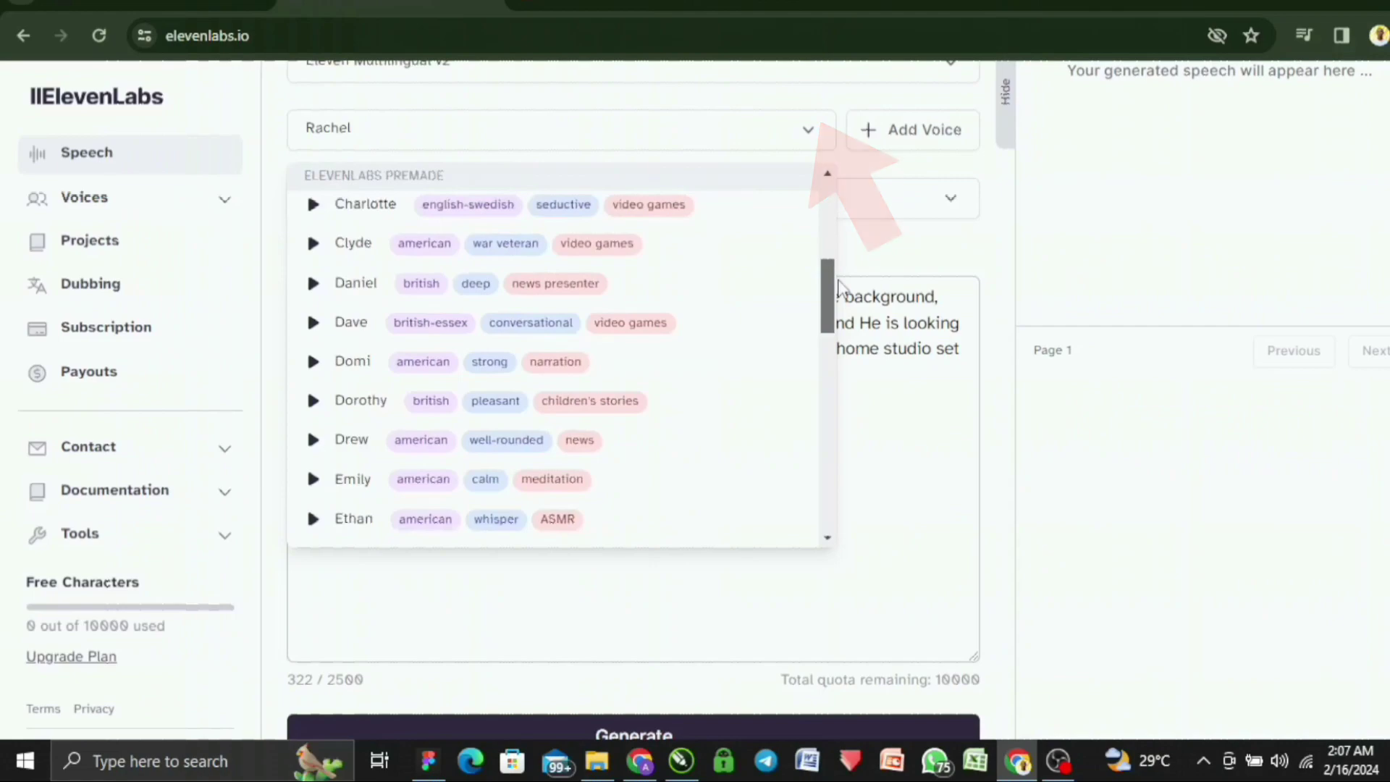
scroll(689, 641, "down", 1)
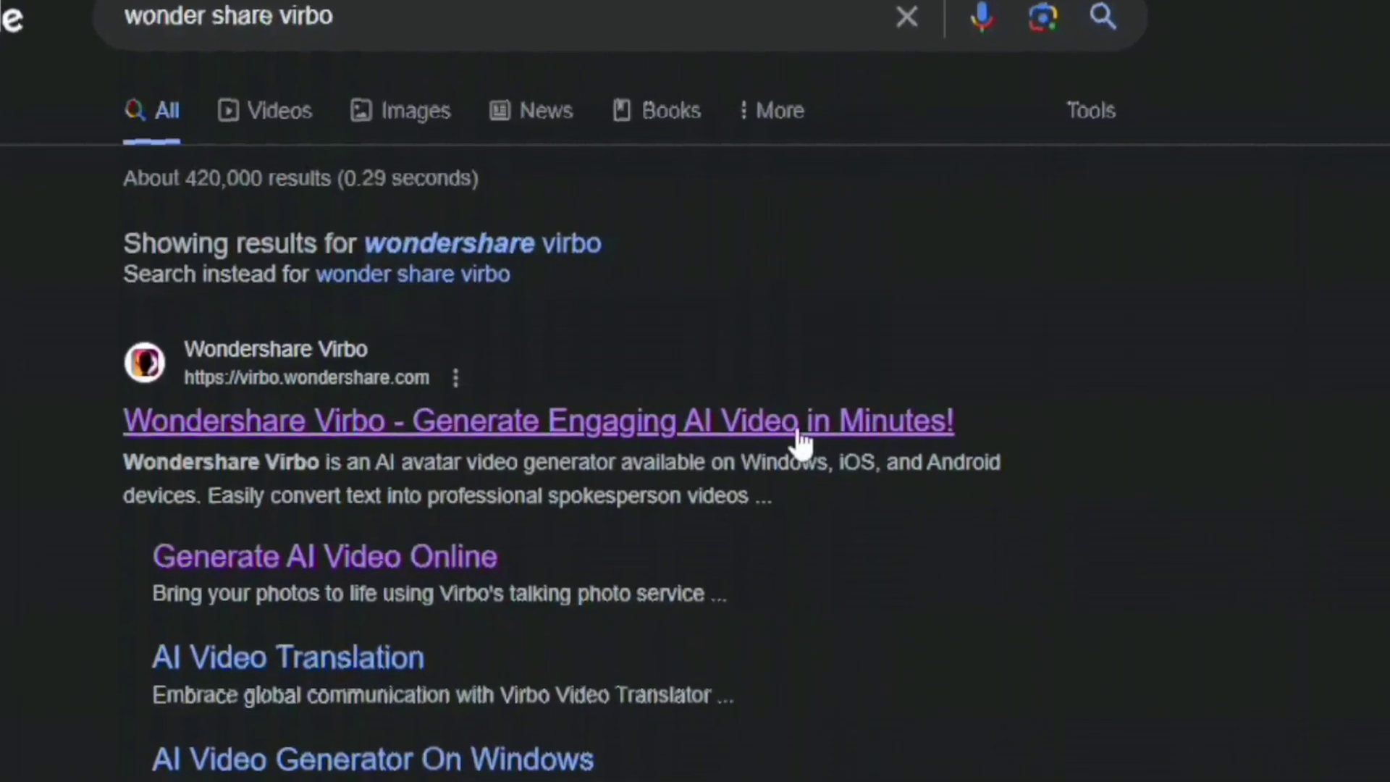
- Open the Wondershare Virbo result and reach the editor with the Henry avatar in landscape
left_click(800, 435)
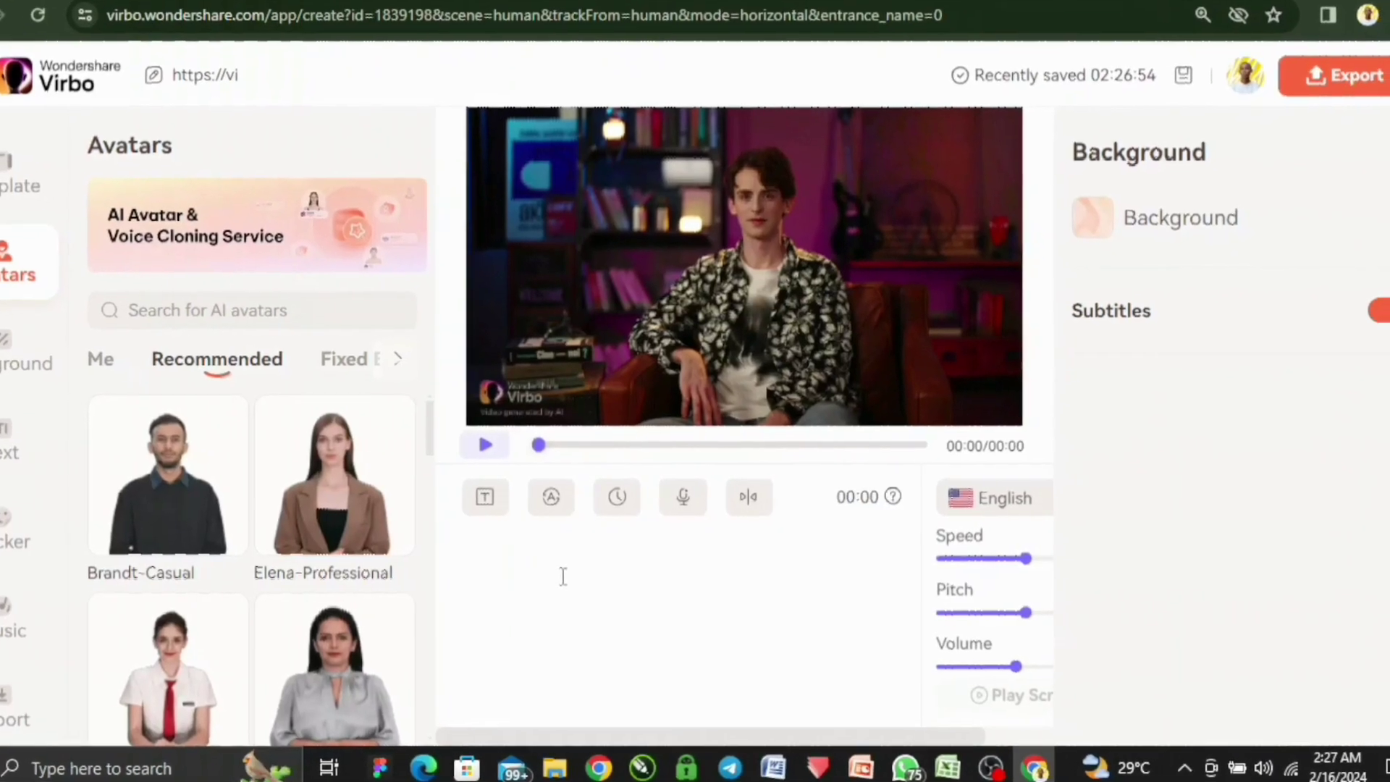
- Paste the talking-avatar script into Virbo's script box and bring up AI Translation
key("ctrl+v")
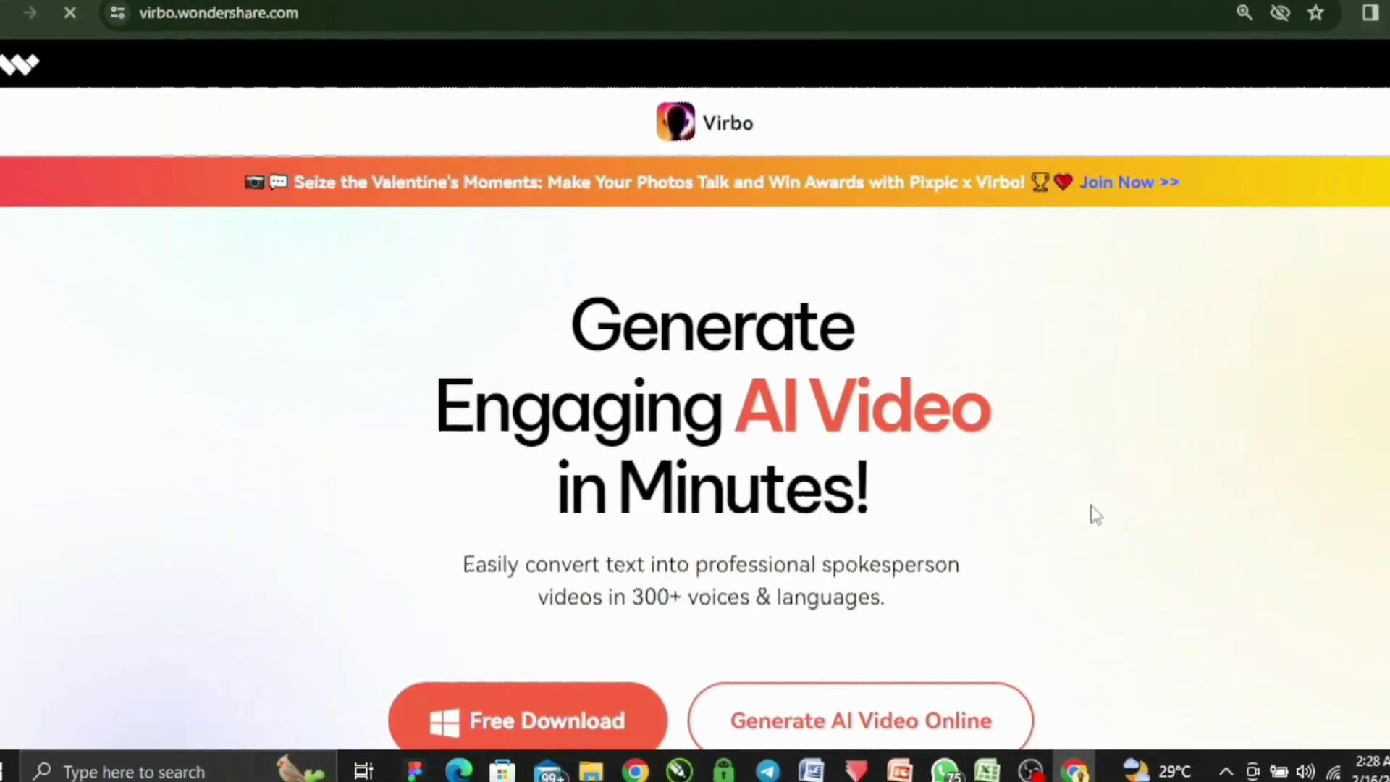
scroll(1089, 512, "down", 4)
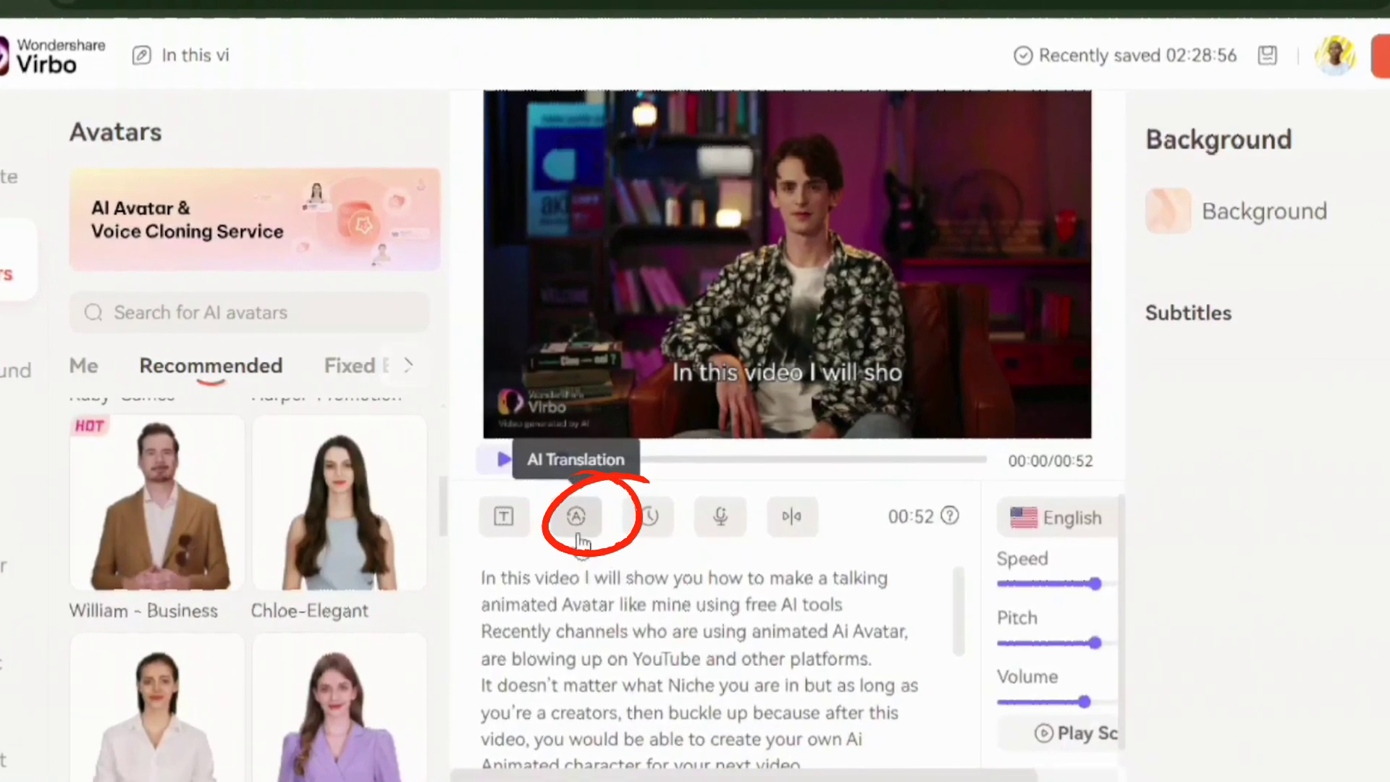
left_click(578, 518)
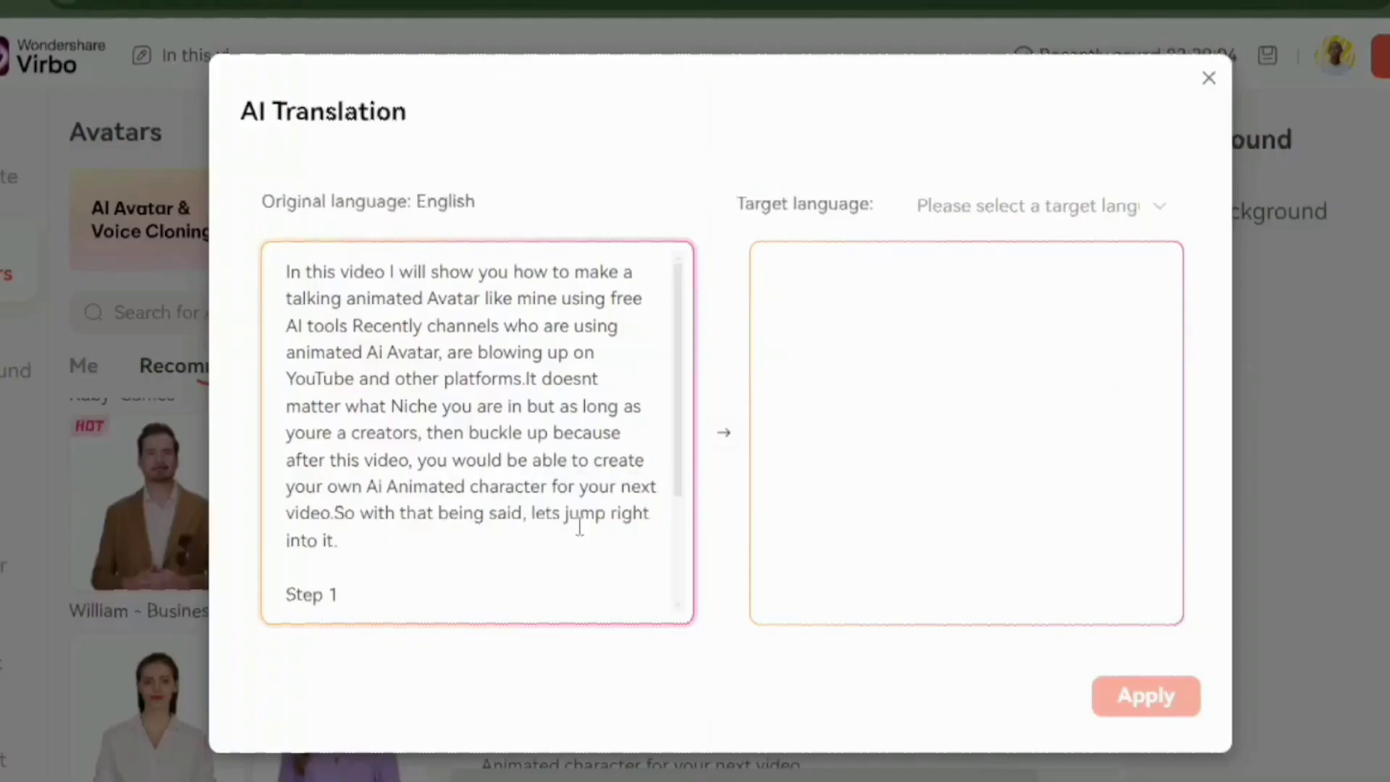
- Preview the script translated into Chinese, then close the dialog without applying it
left_click(1147, 206)
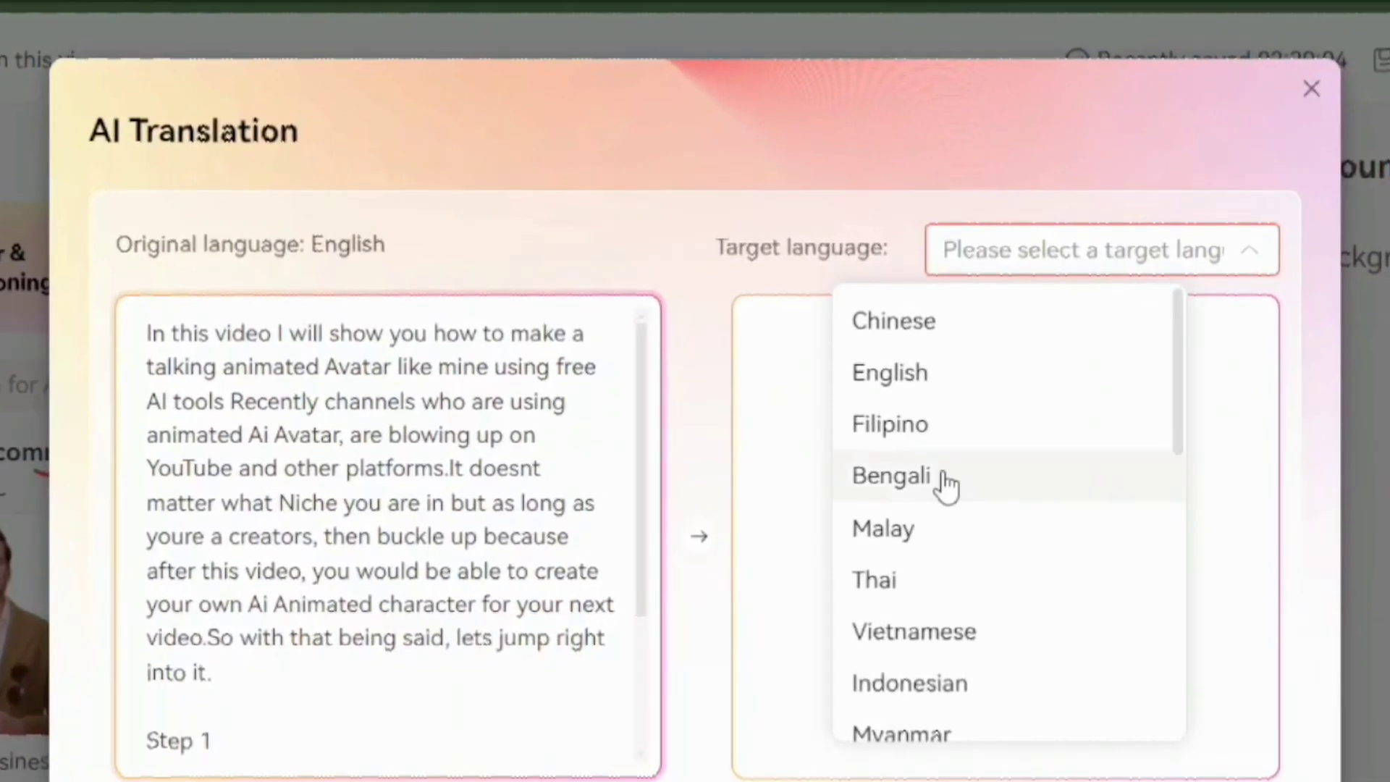
left_click(956, 340)
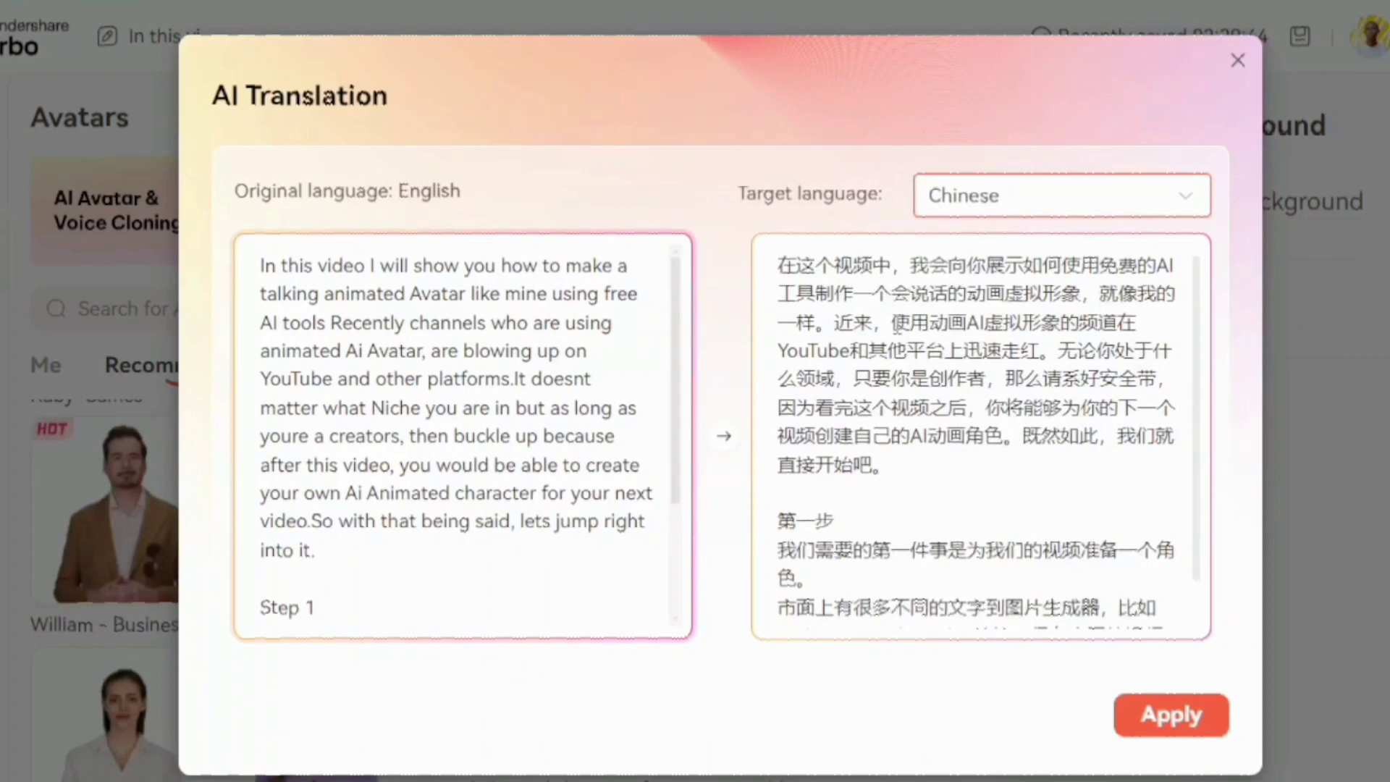
scroll(1006, 402, "down", 2)
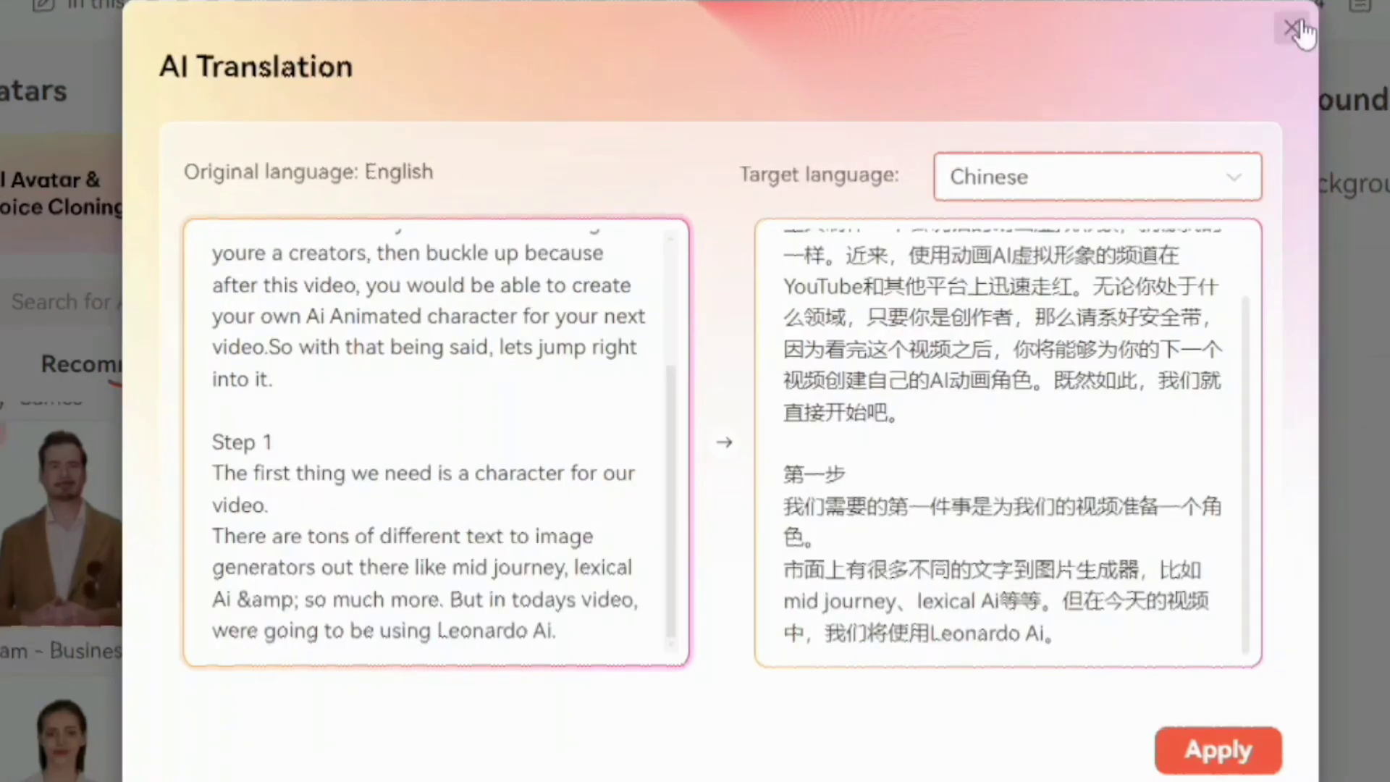
left_click(1292, 29)
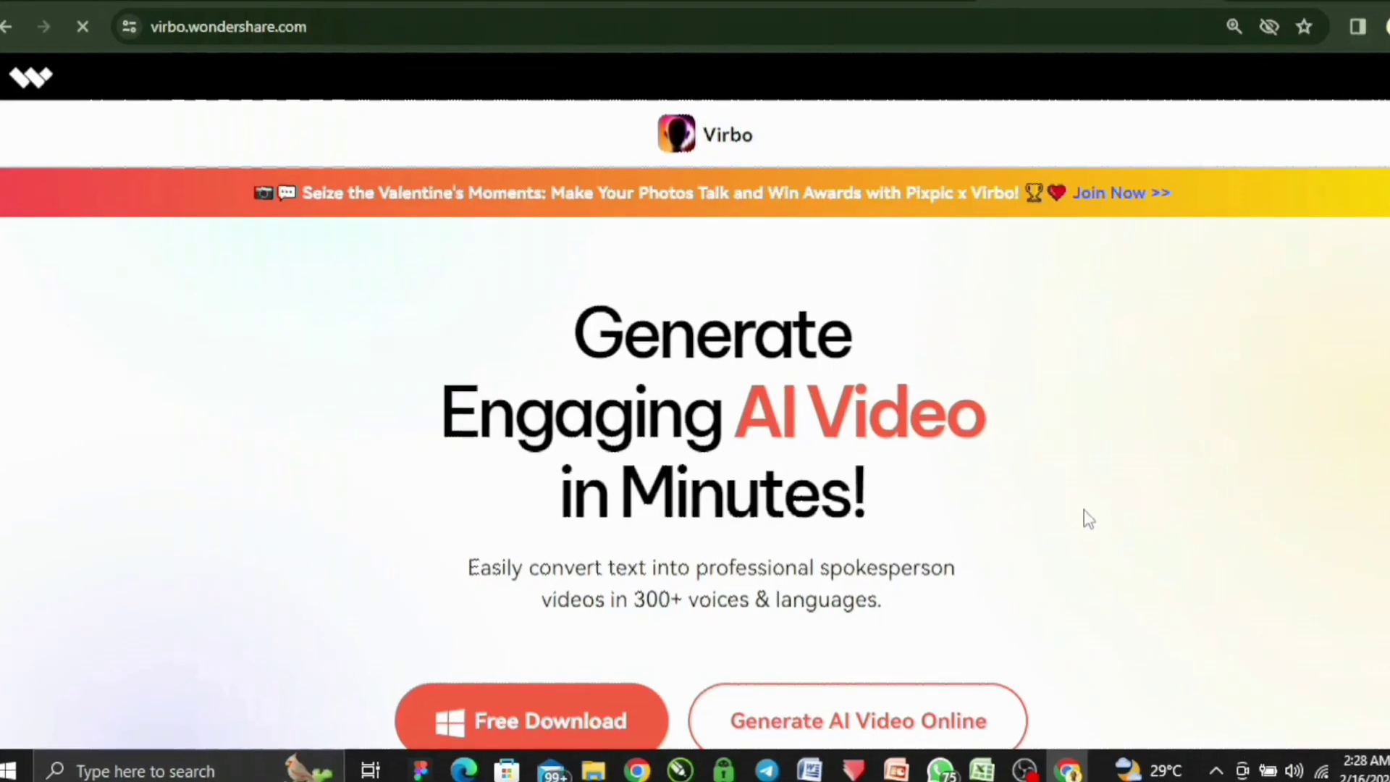
scroll(1102, 525, "down", 3)
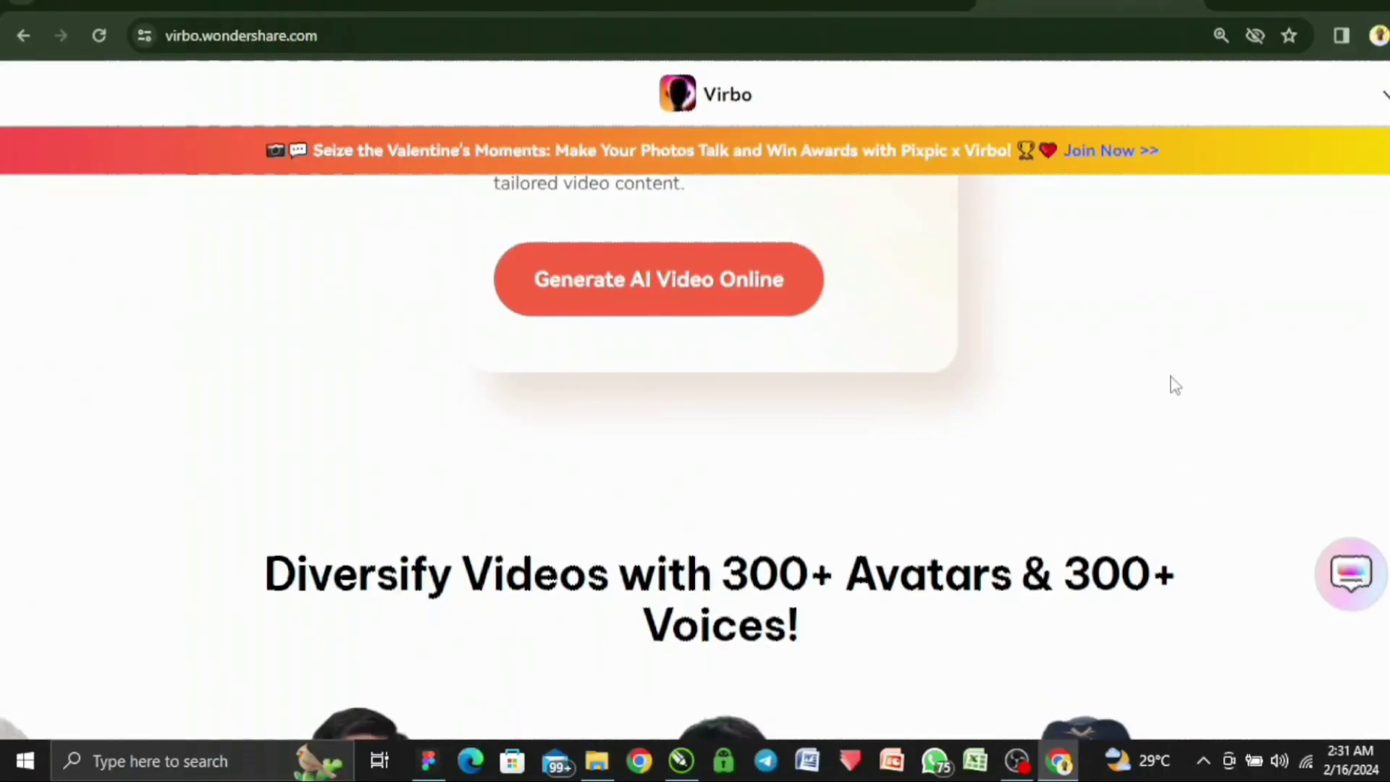
scroll(1174, 384, "down", 2)
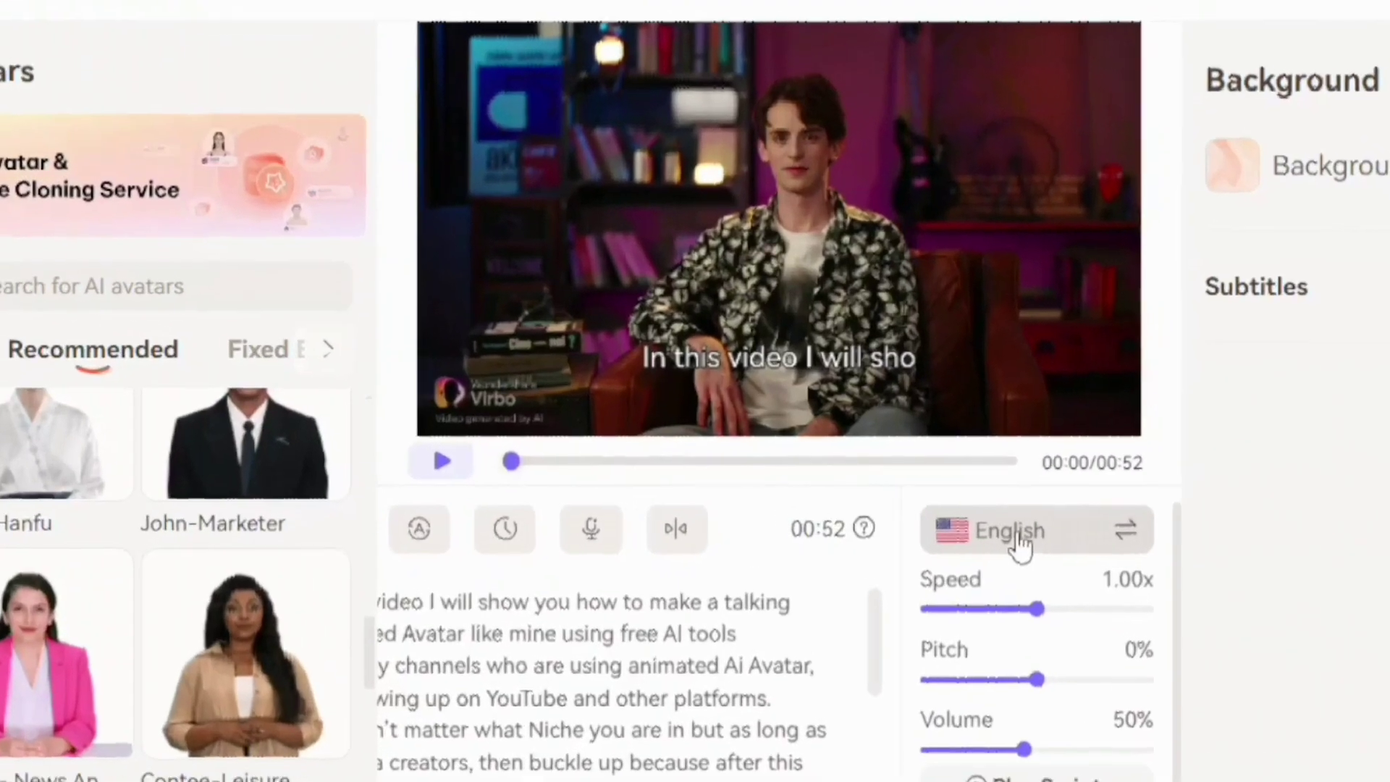
- Switch the script voiceover to a male English (UK) voice at 1.00x speed, 0% pitch and 50% volume
left_click(974, 516)
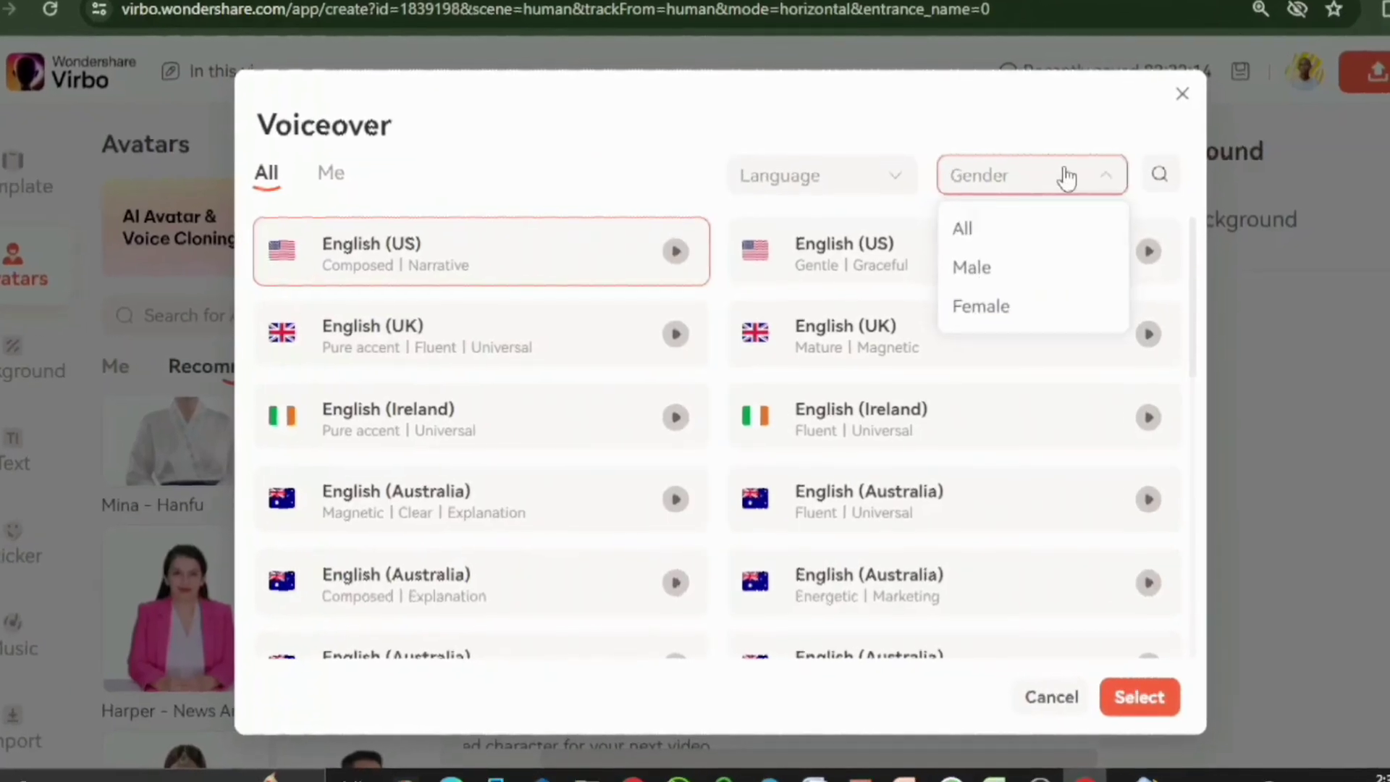
left_click(972, 267)
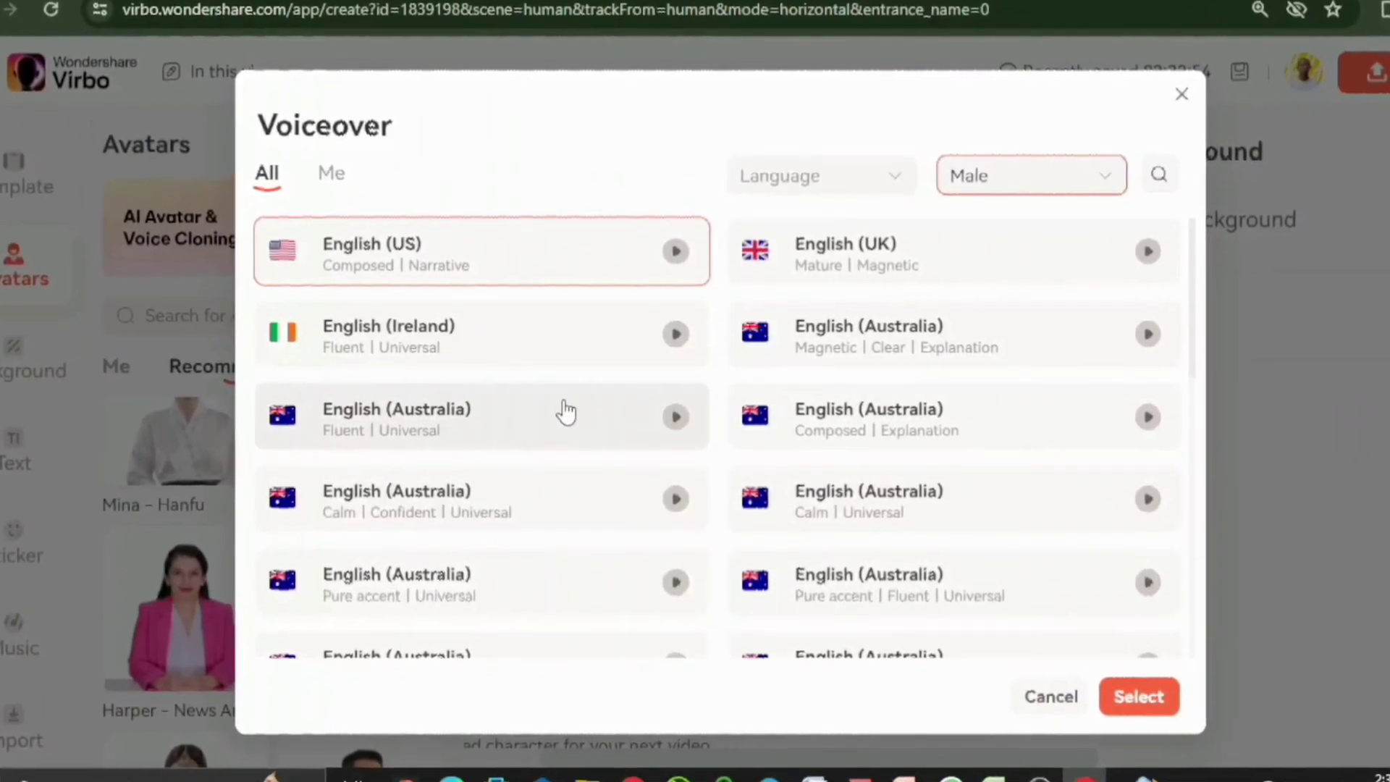
scroll(565, 412, "down", 2)
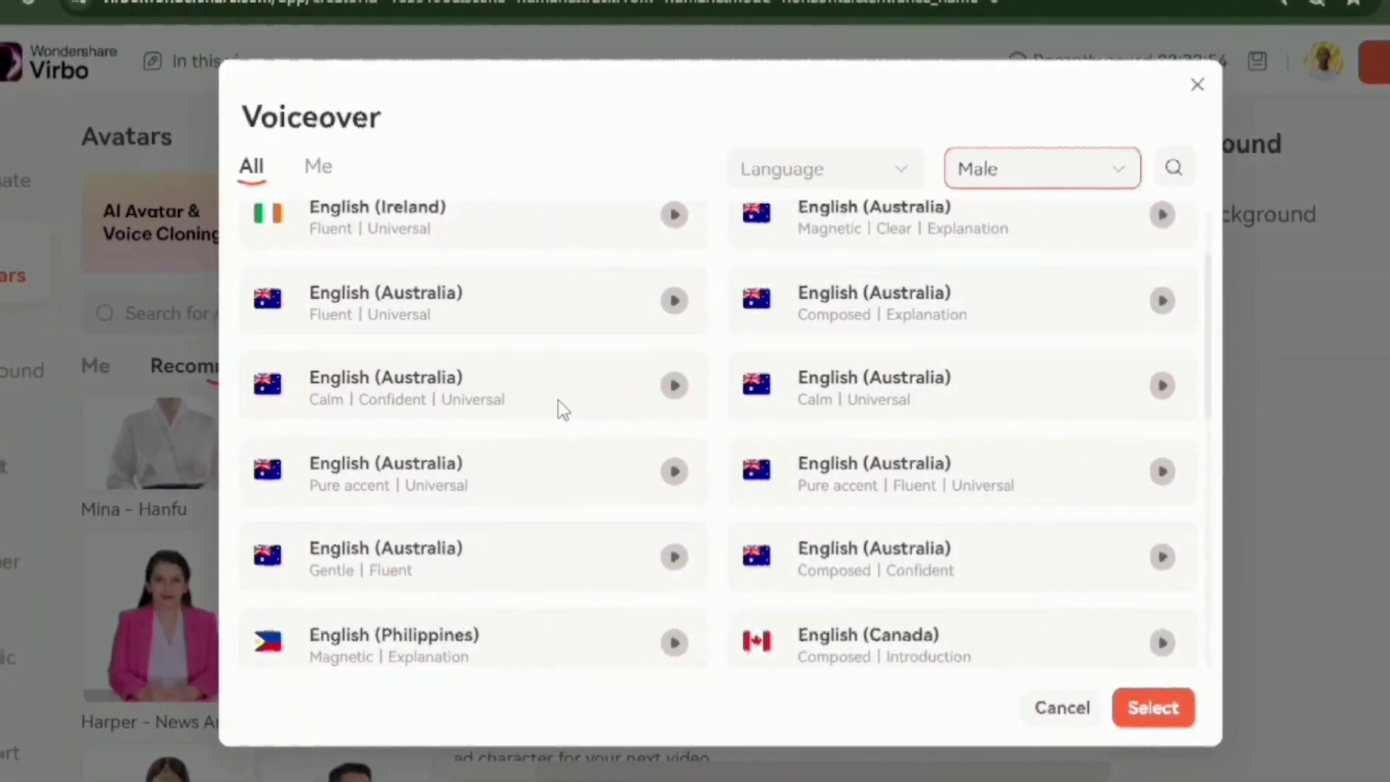
scroll(677, 343, "up", 2)
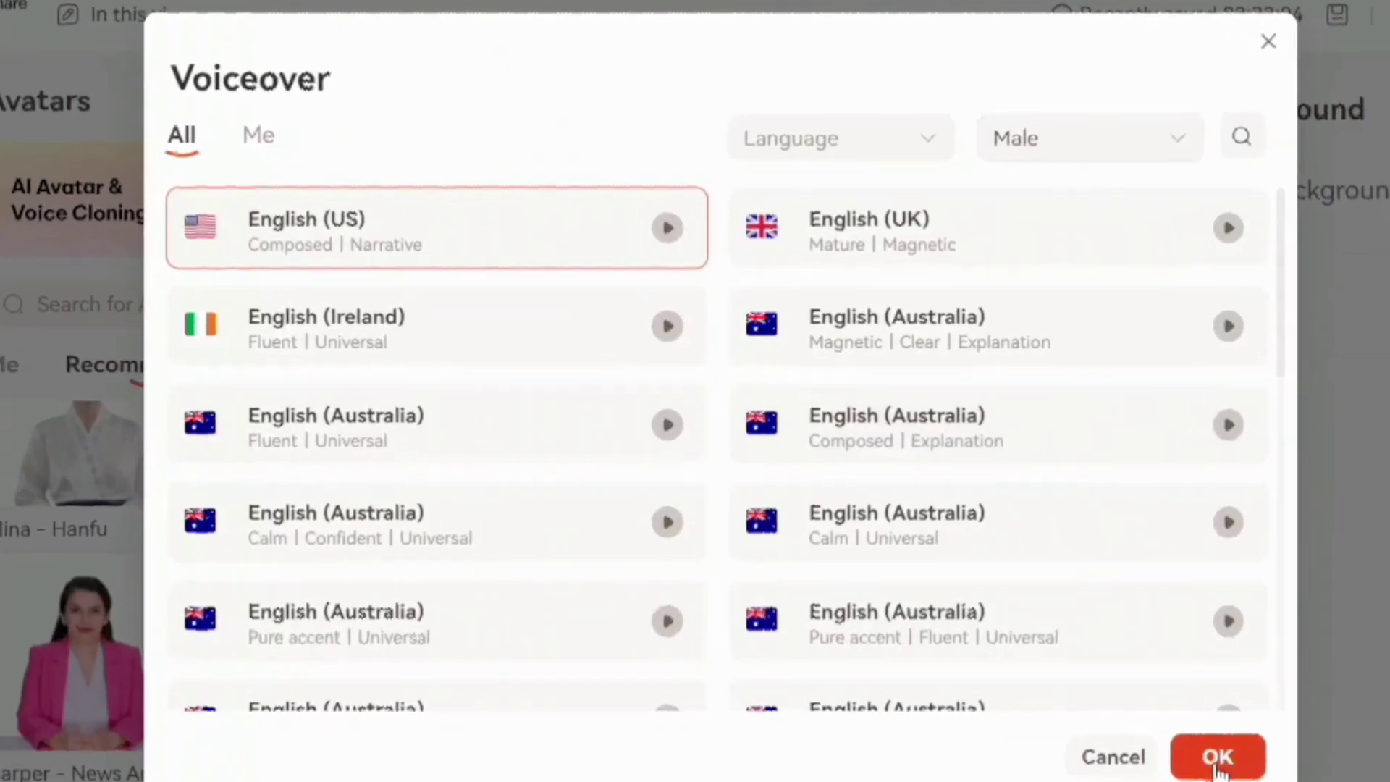
left_click(1167, 729)
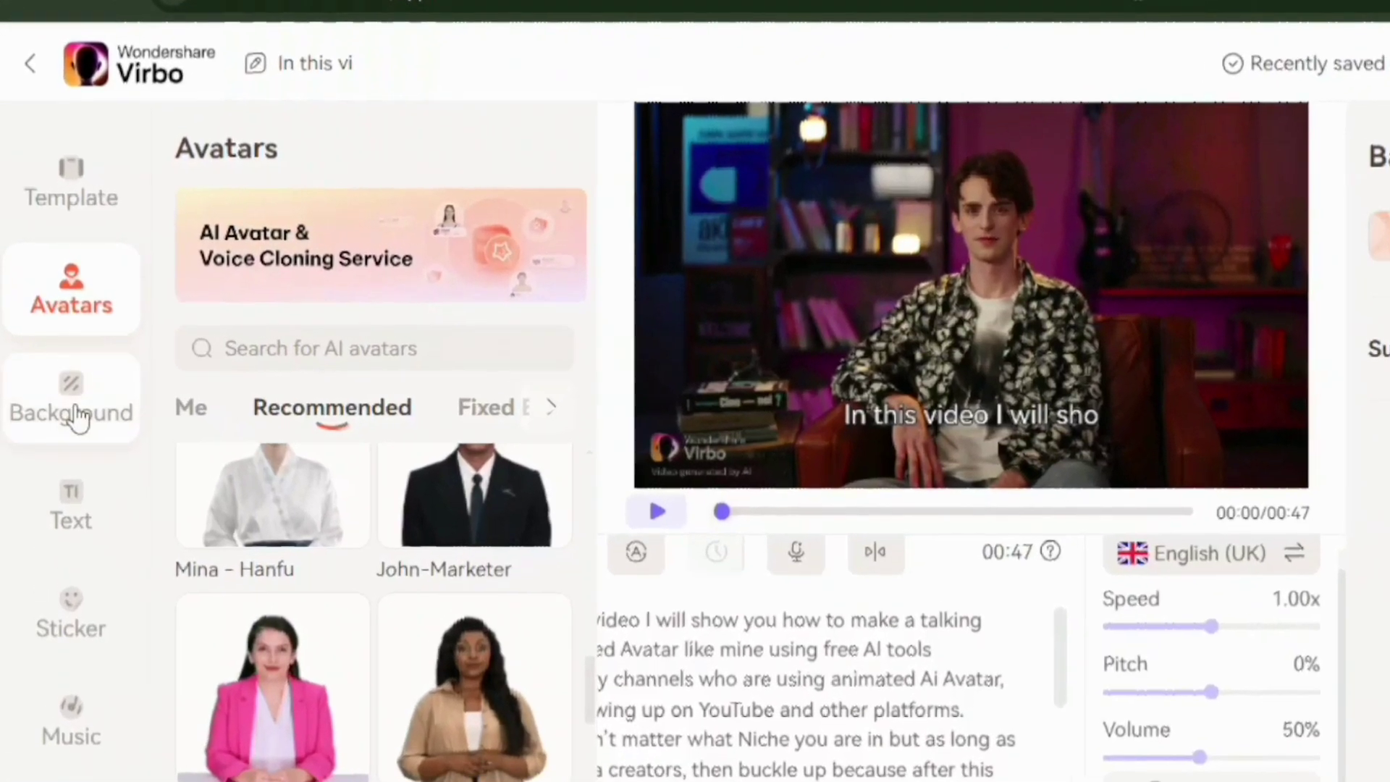
- Browse the Hot background tracks in the Music library, then start exporting the avatar video
left_click(81, 431)
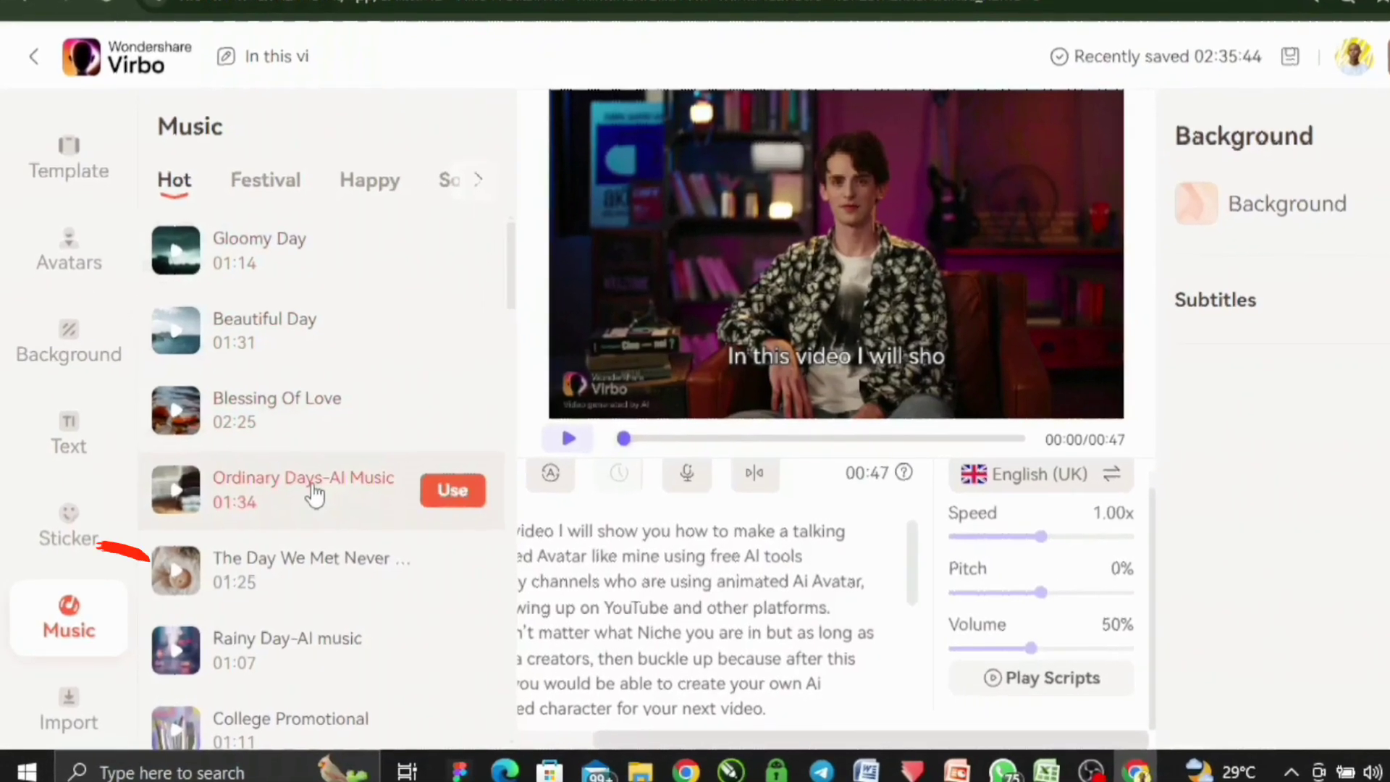
mouse_move(300, 577)
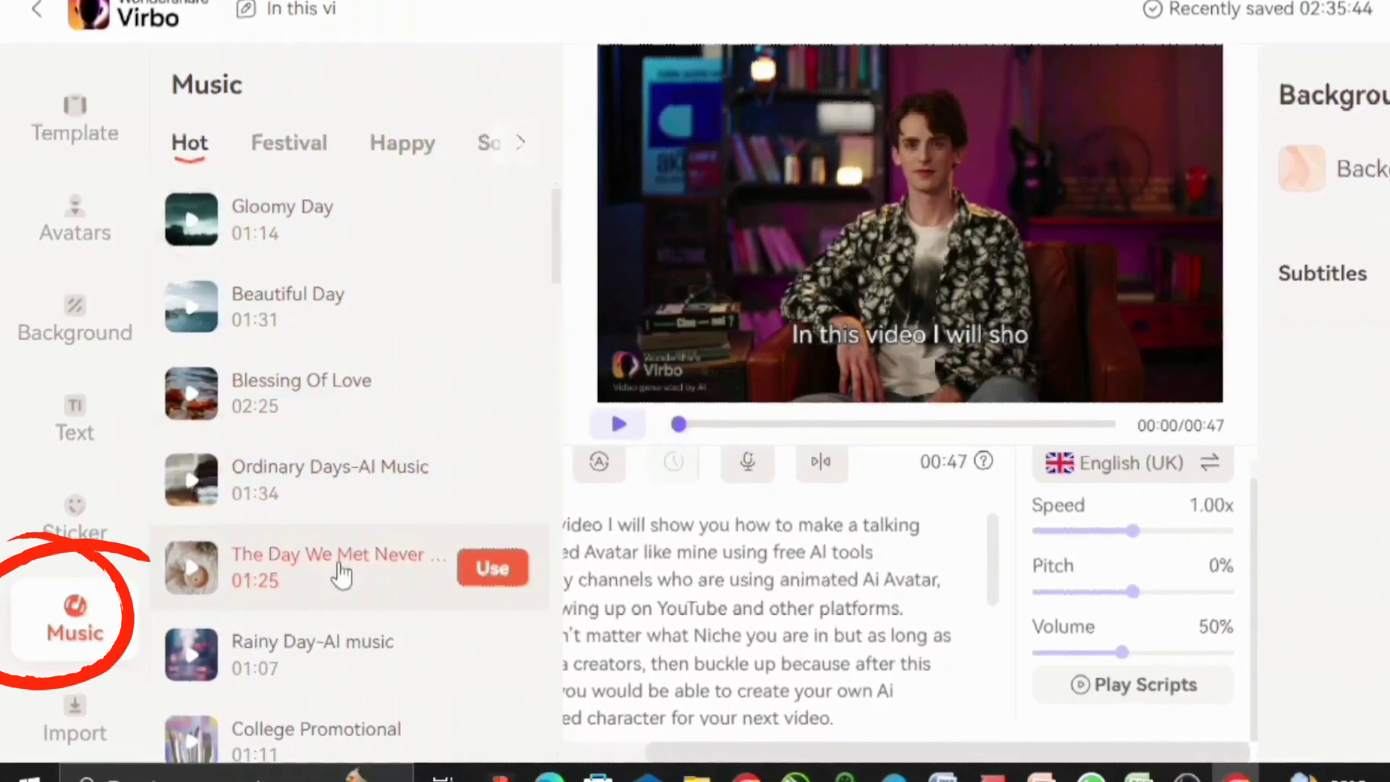
scroll(369, 670, "down", 5)
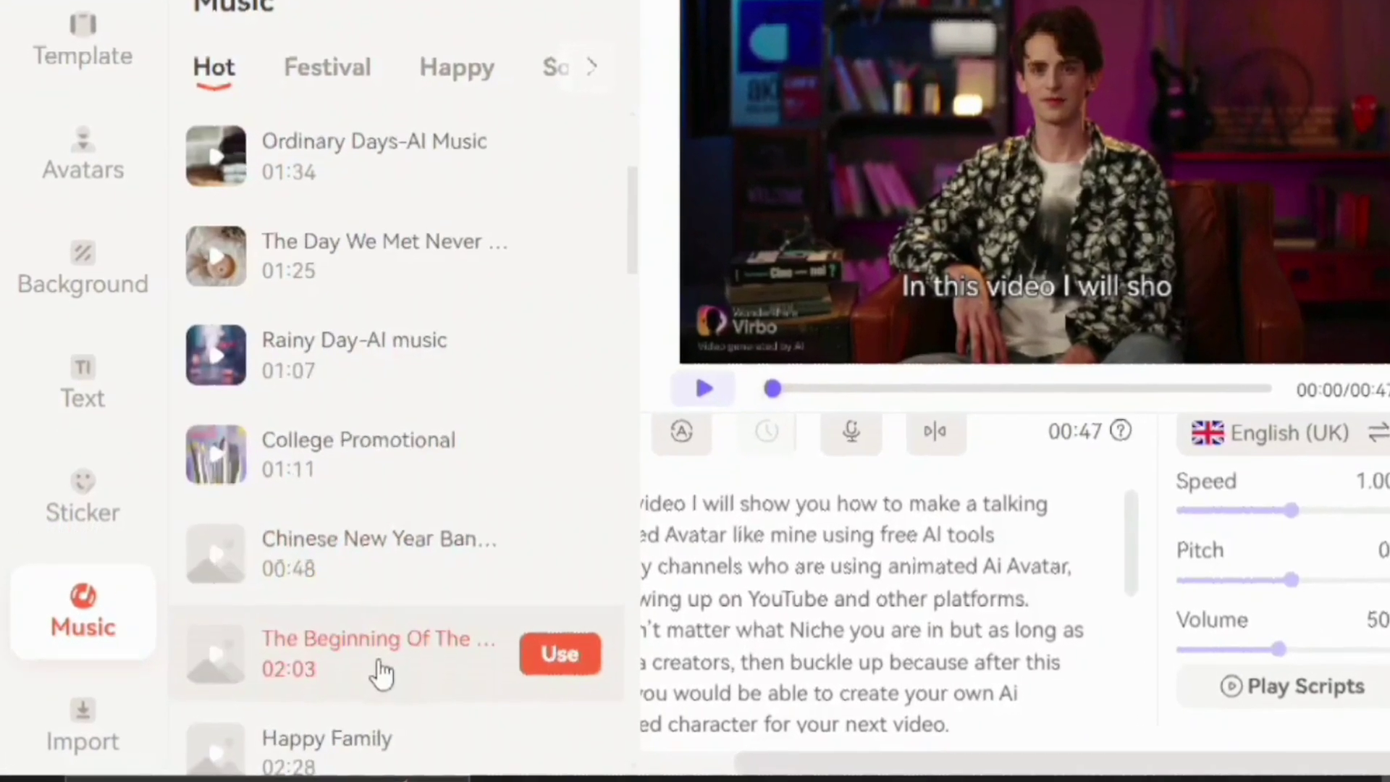
mouse_move(425, 518)
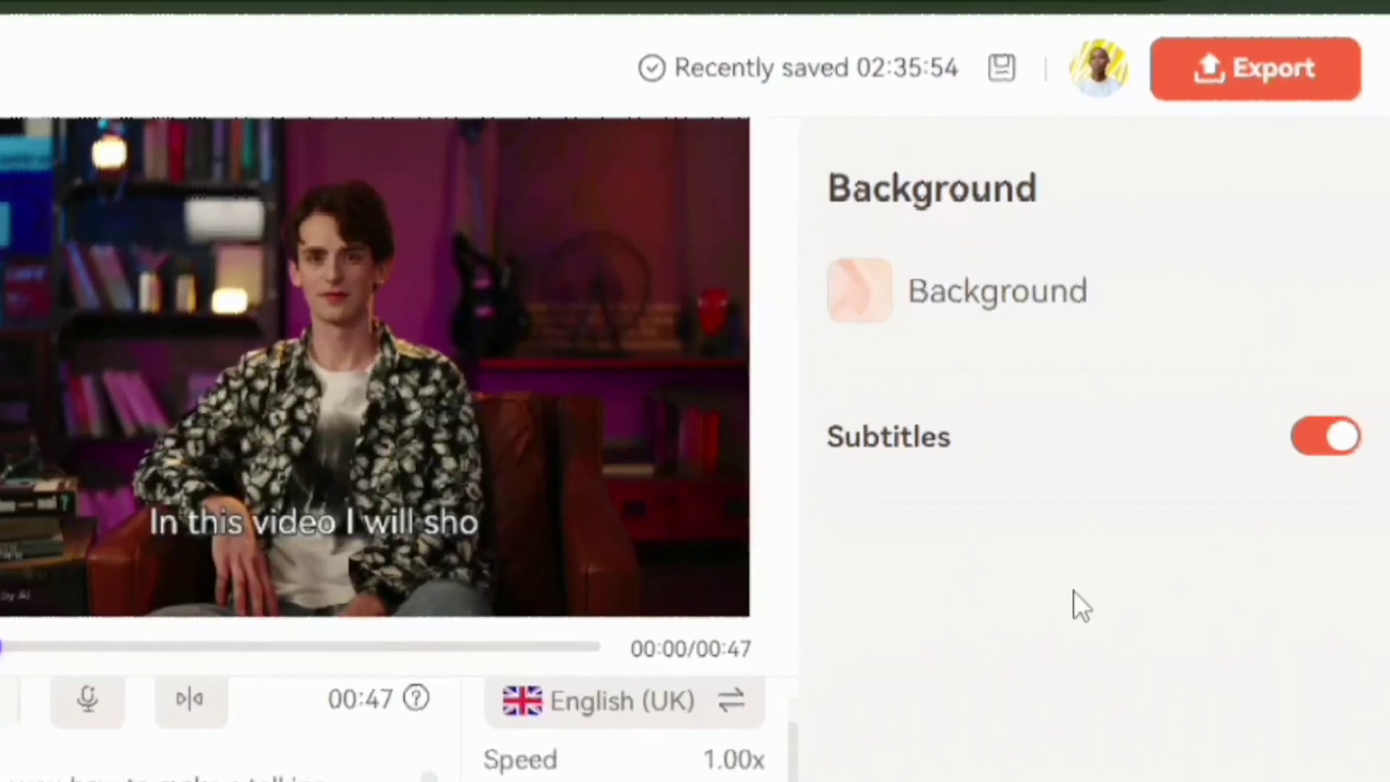
left_click(1320, 86)
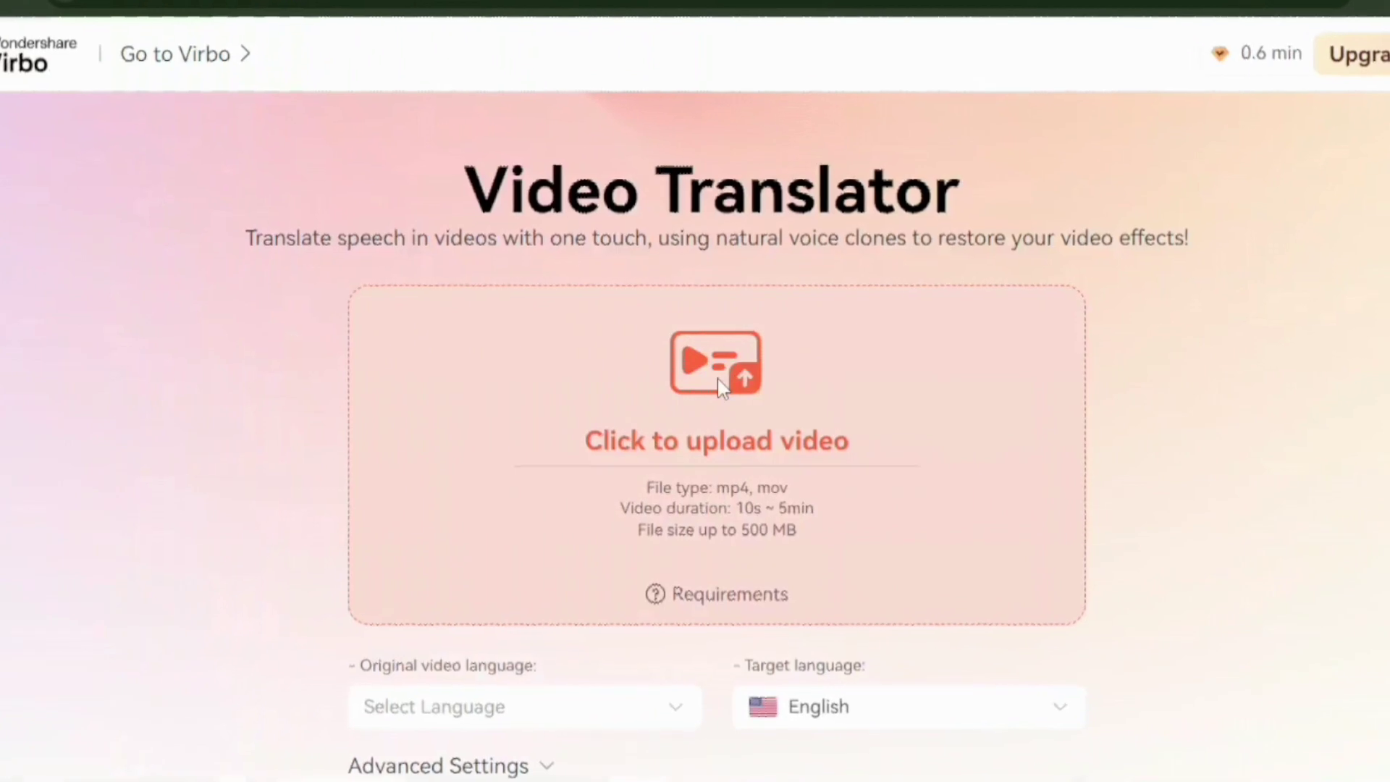
- Choose a video file to upload in the Video Translator
left_click(722, 387)
- Upload the exported video and translate its script into Chinese
left_click(574, 229)
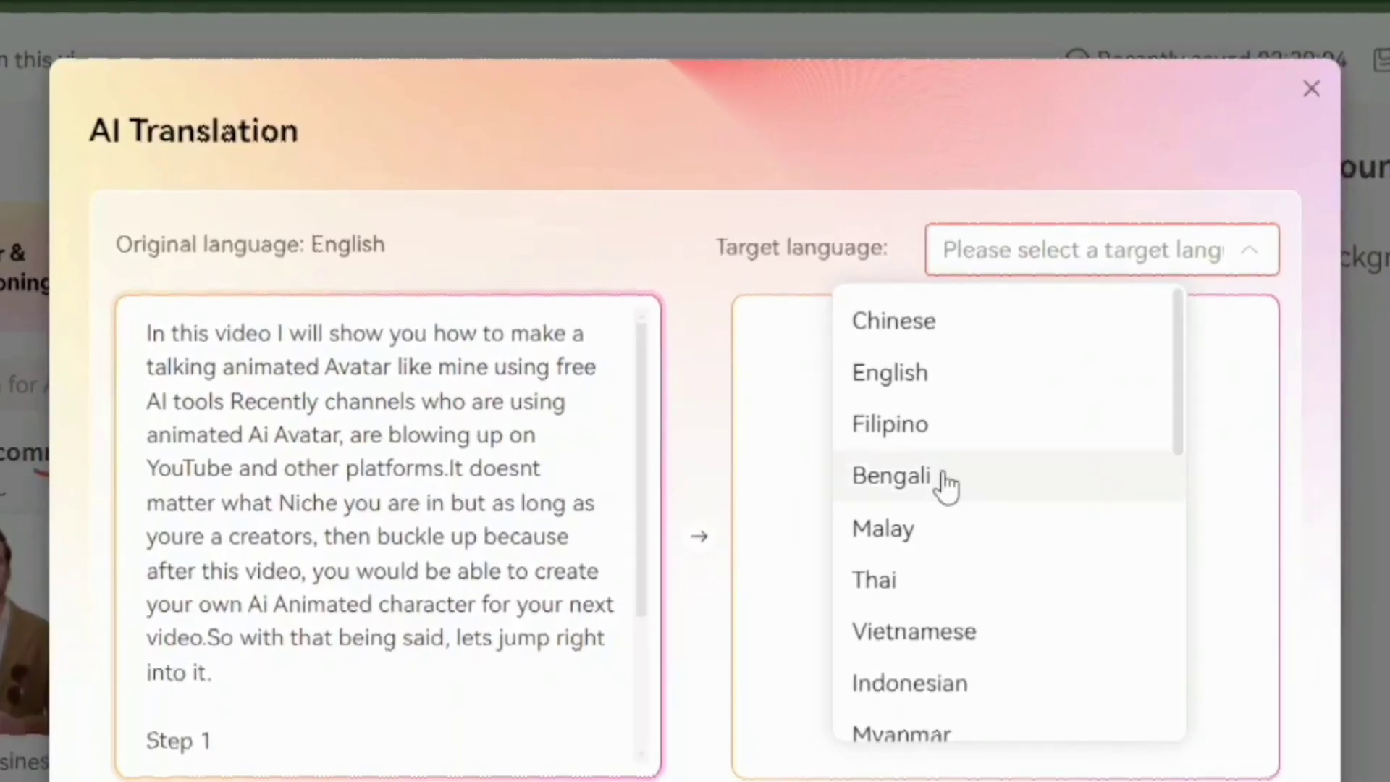
left_click(956, 341)
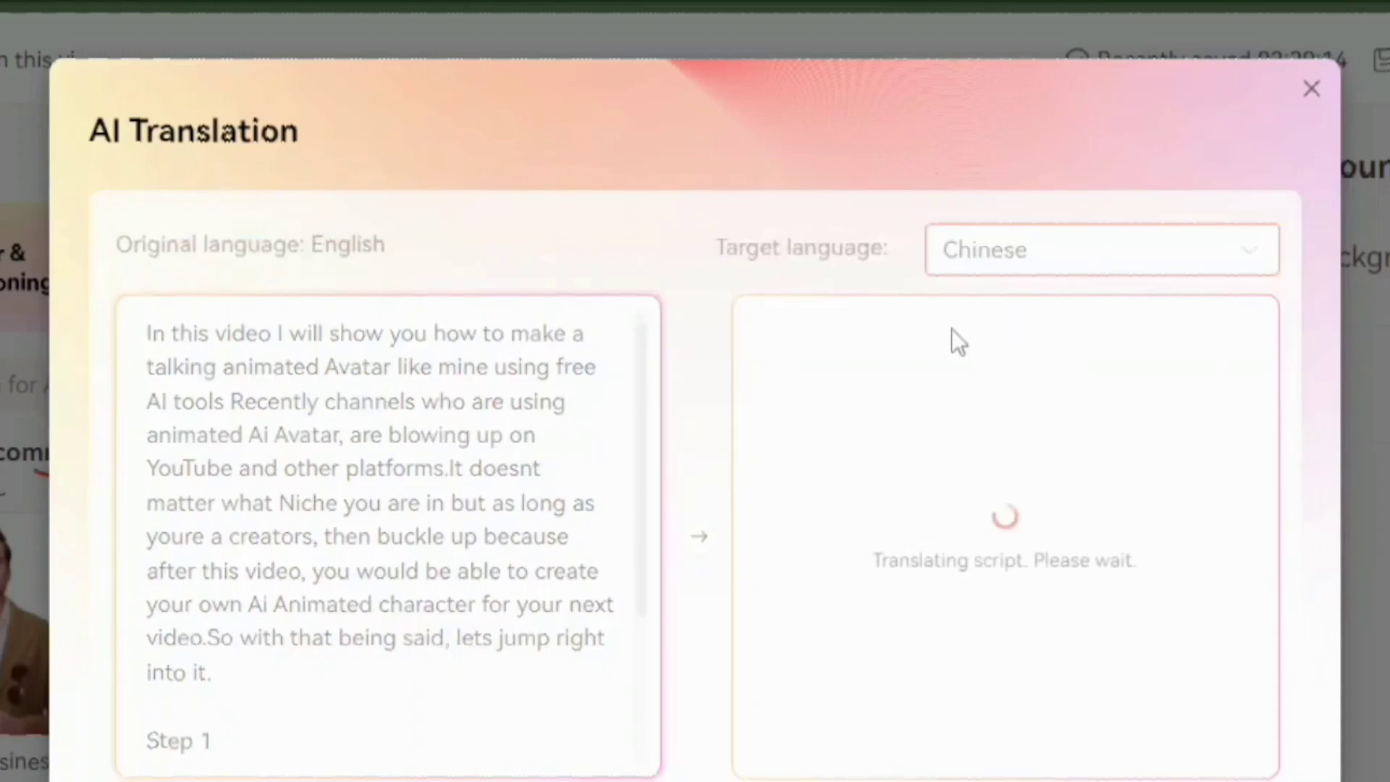